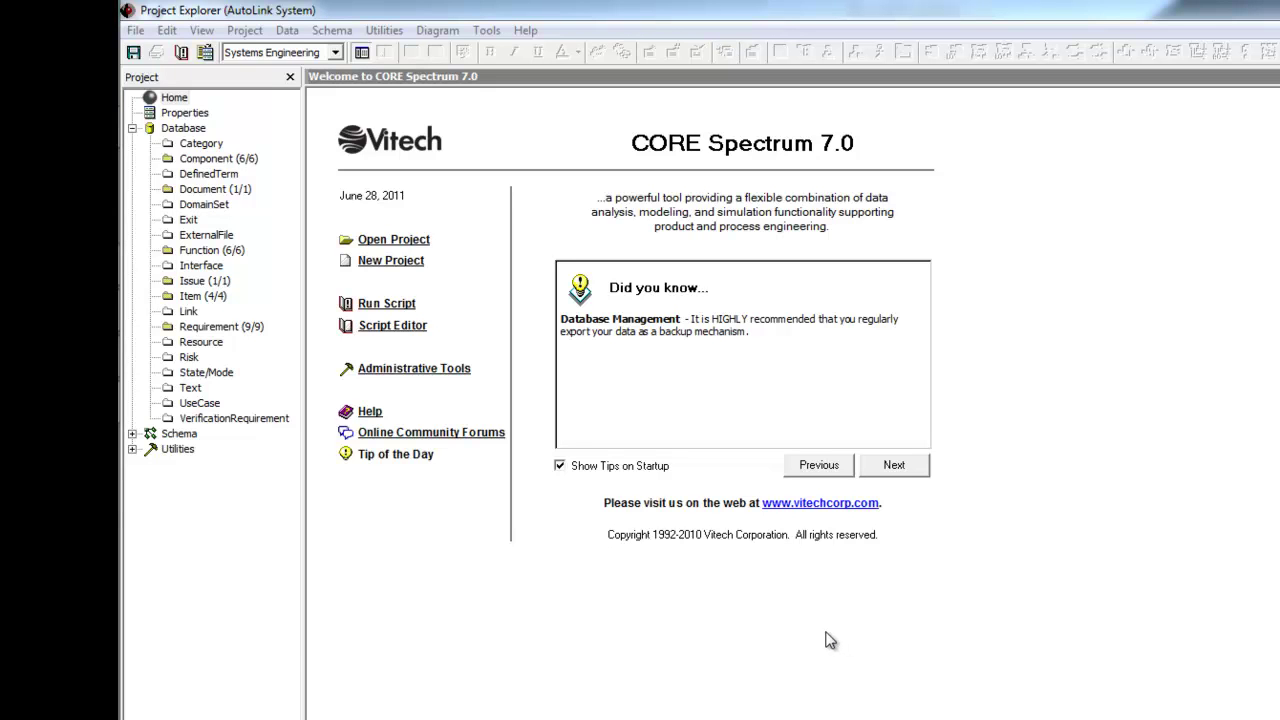
Step: Open the EFFBD diagram of the function Perform AutoLink Functions
left_click(190, 250)
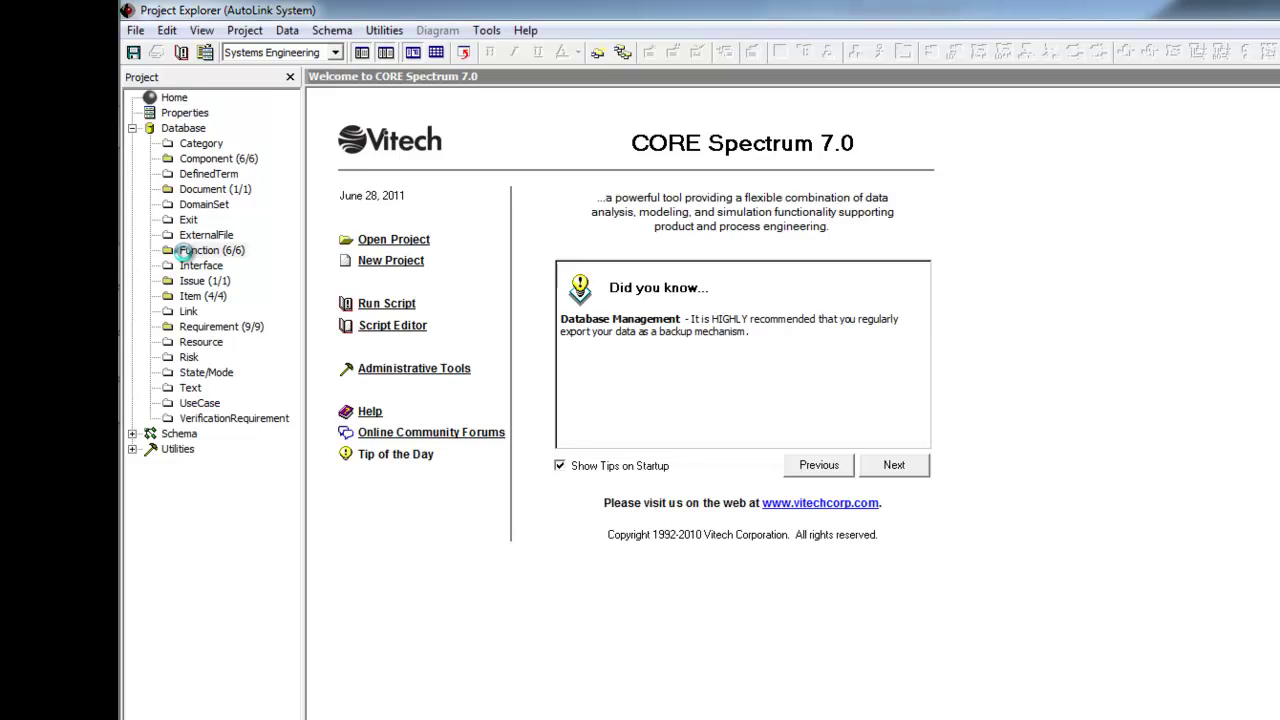
left_click(355, 117)
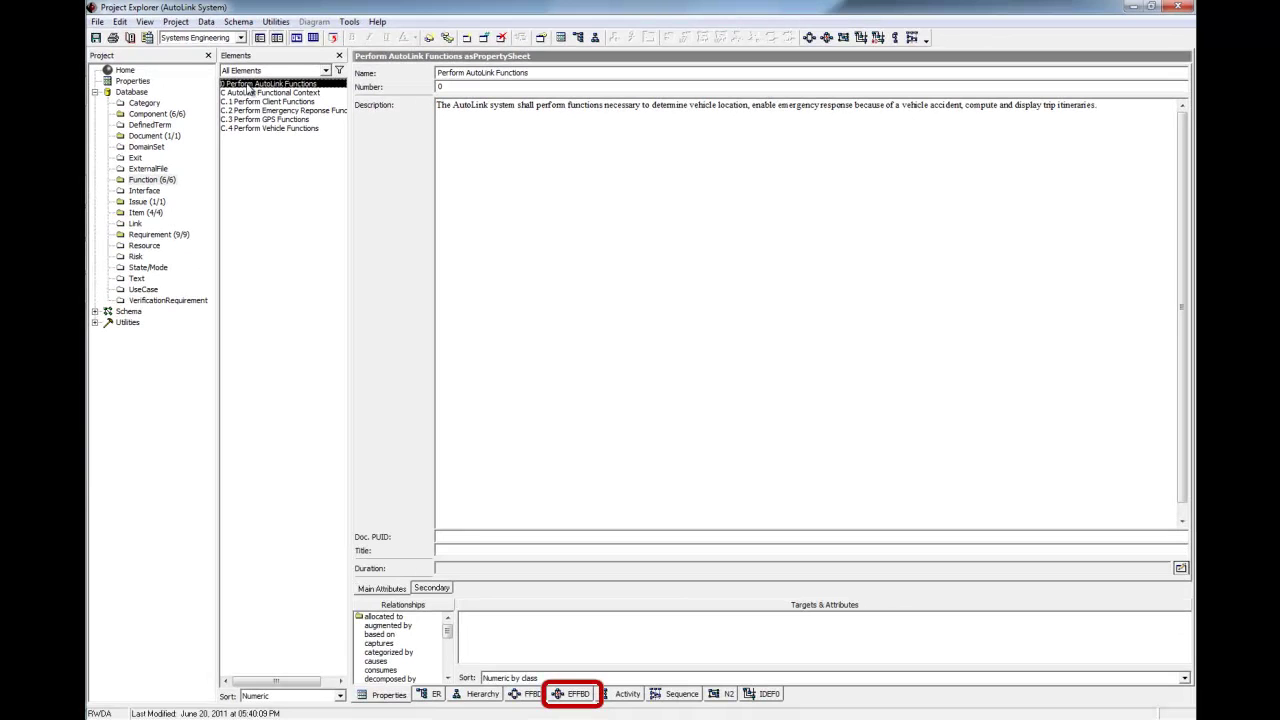
left_click(560, 694)
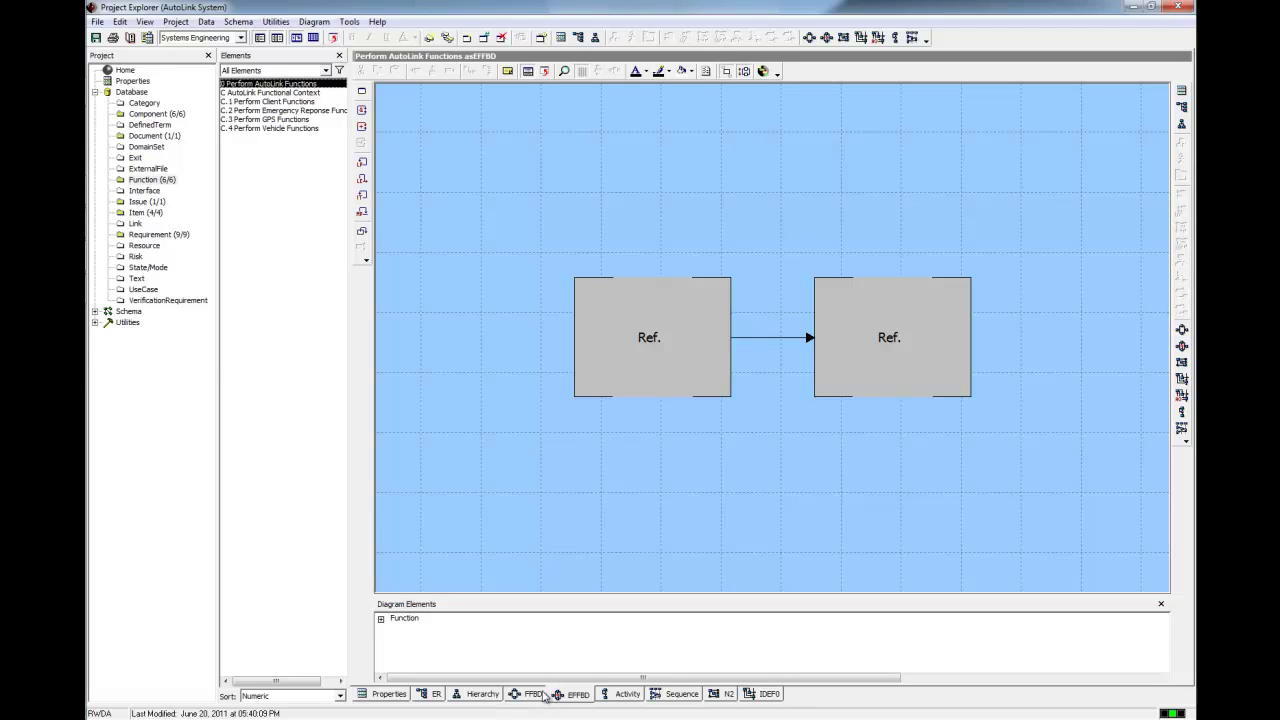
Step: Insert a parallel (AND) construct with four branches between the two reference nodes
left_click(763, 343)
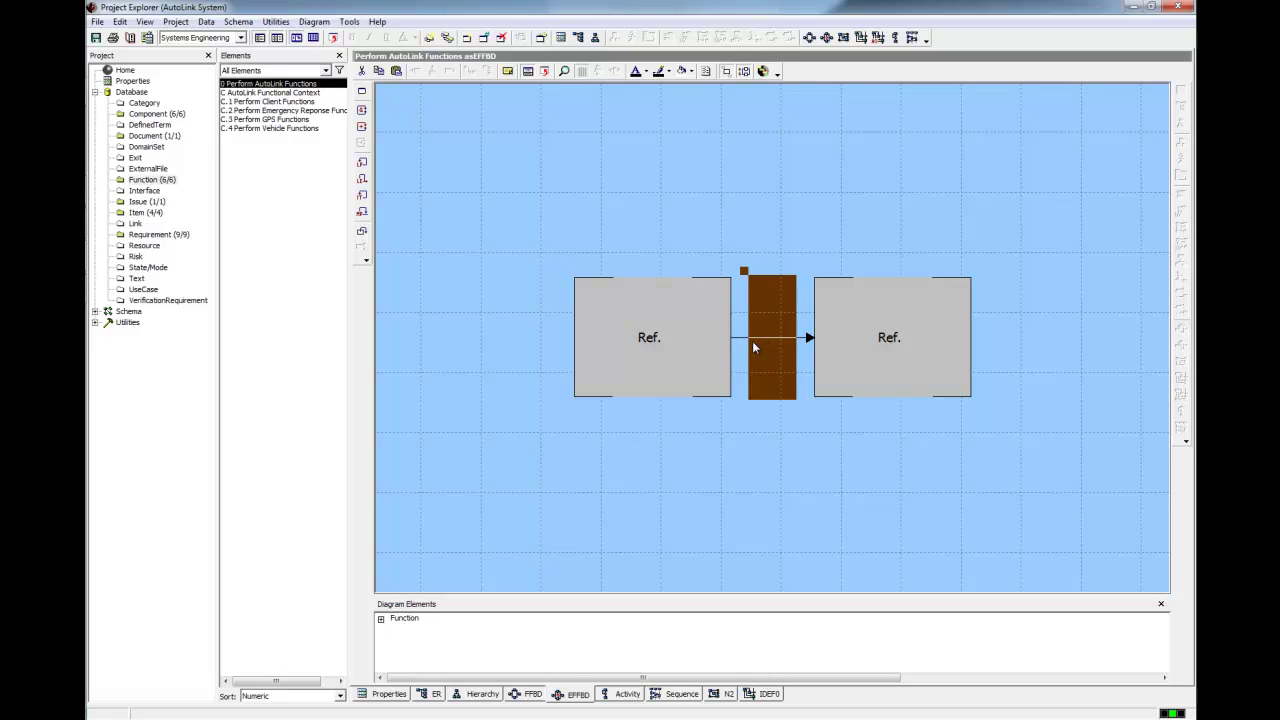
left_click(363, 109)
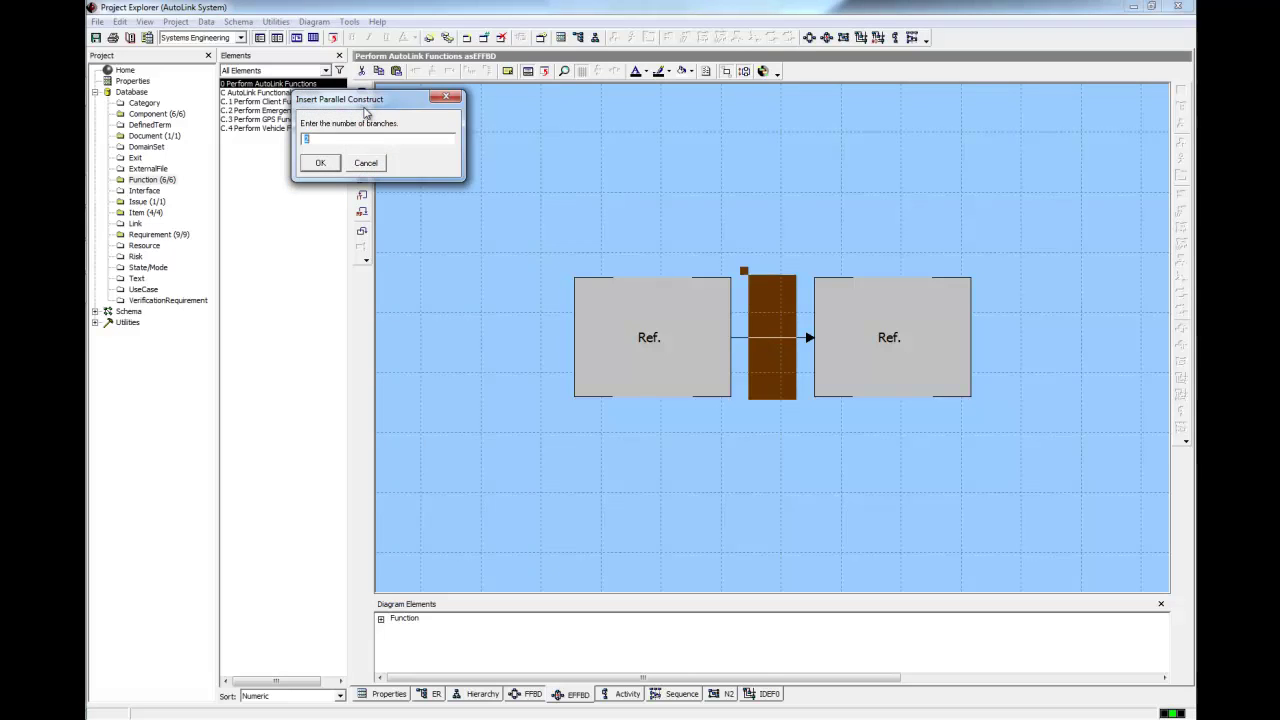
key("Return")
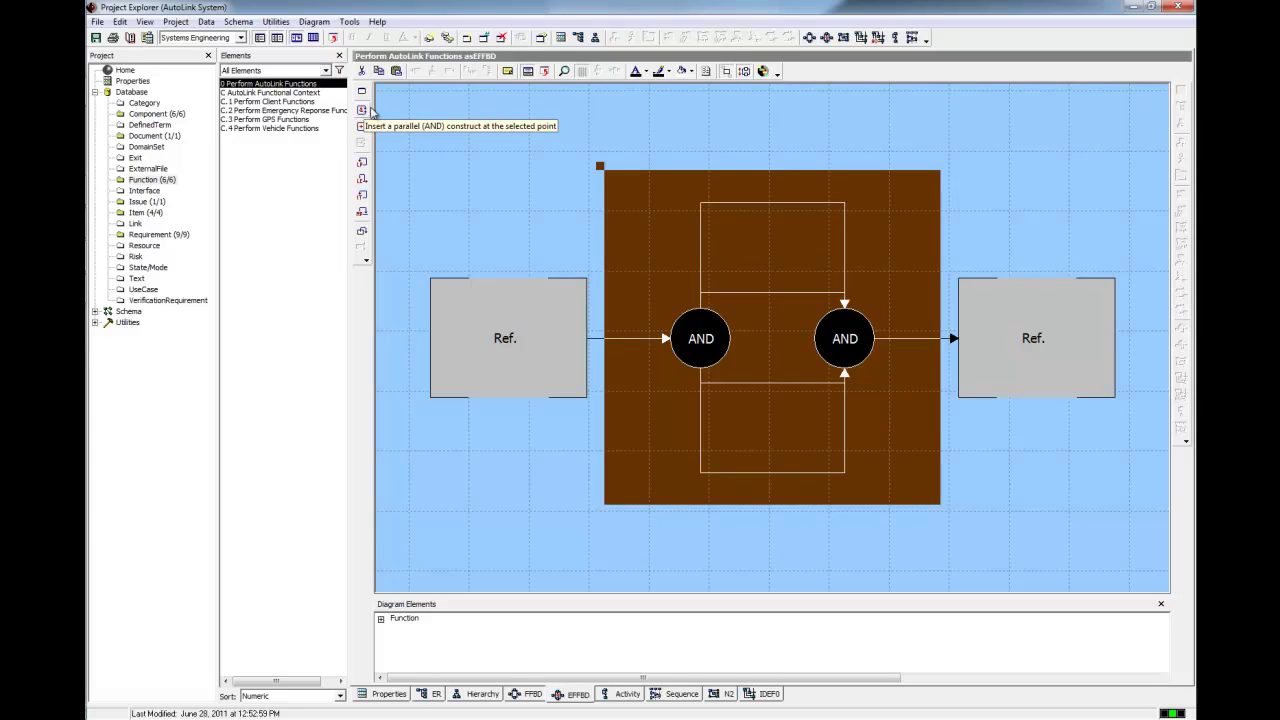
Step: Annotate the uppermost parallel branch as "Navigation" and insert a function on that branch
left_click(733, 206)
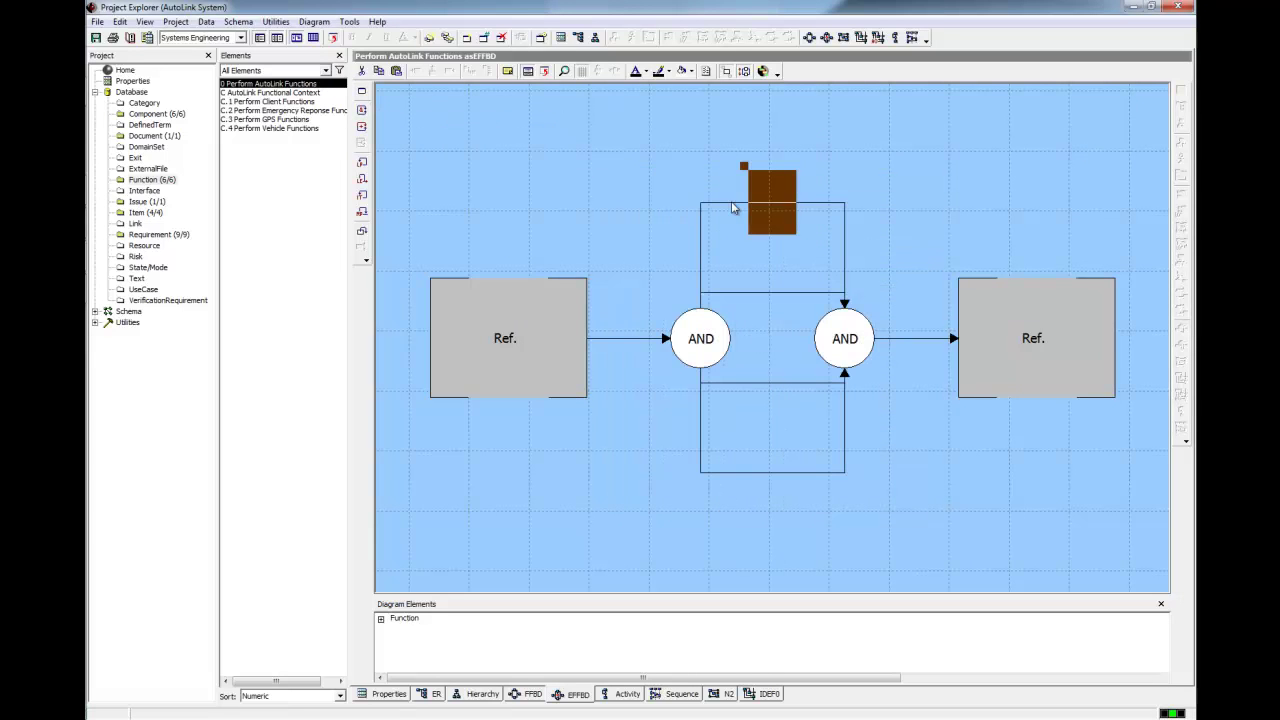
double_click(735, 206)
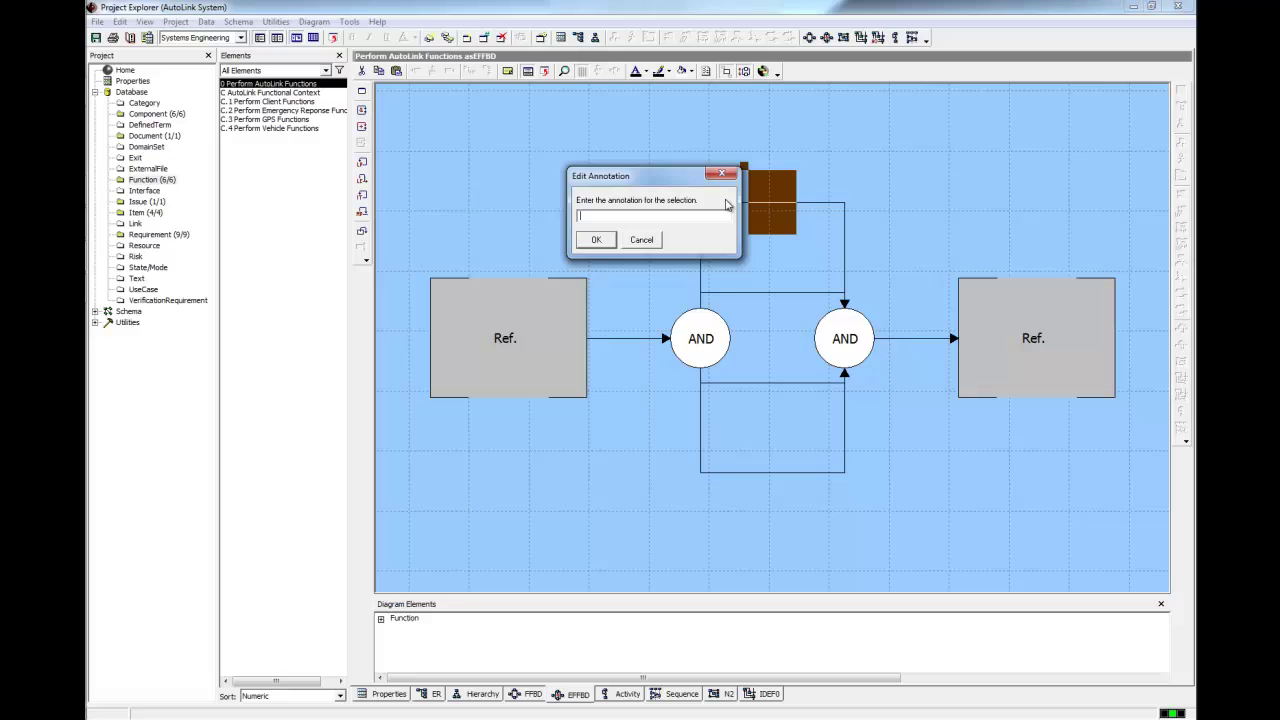
type("Navigation")
key("Return")
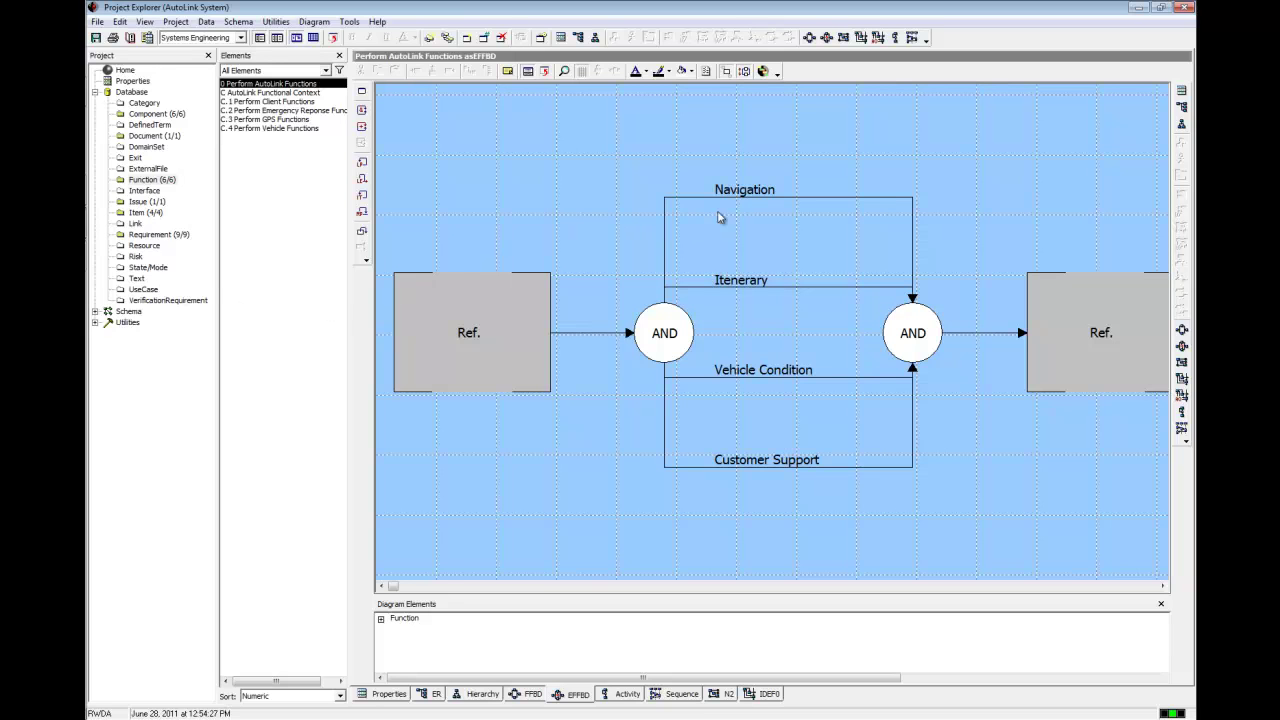
left_click(786, 198)
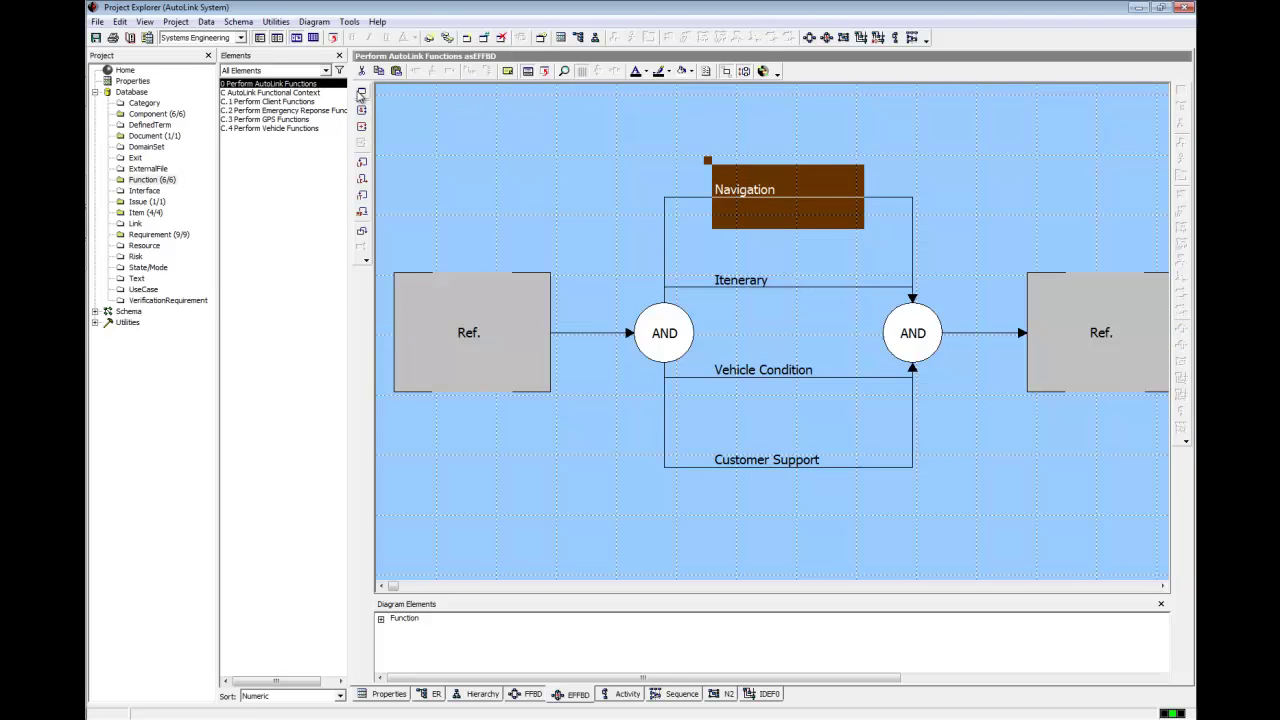
left_click(361, 93)
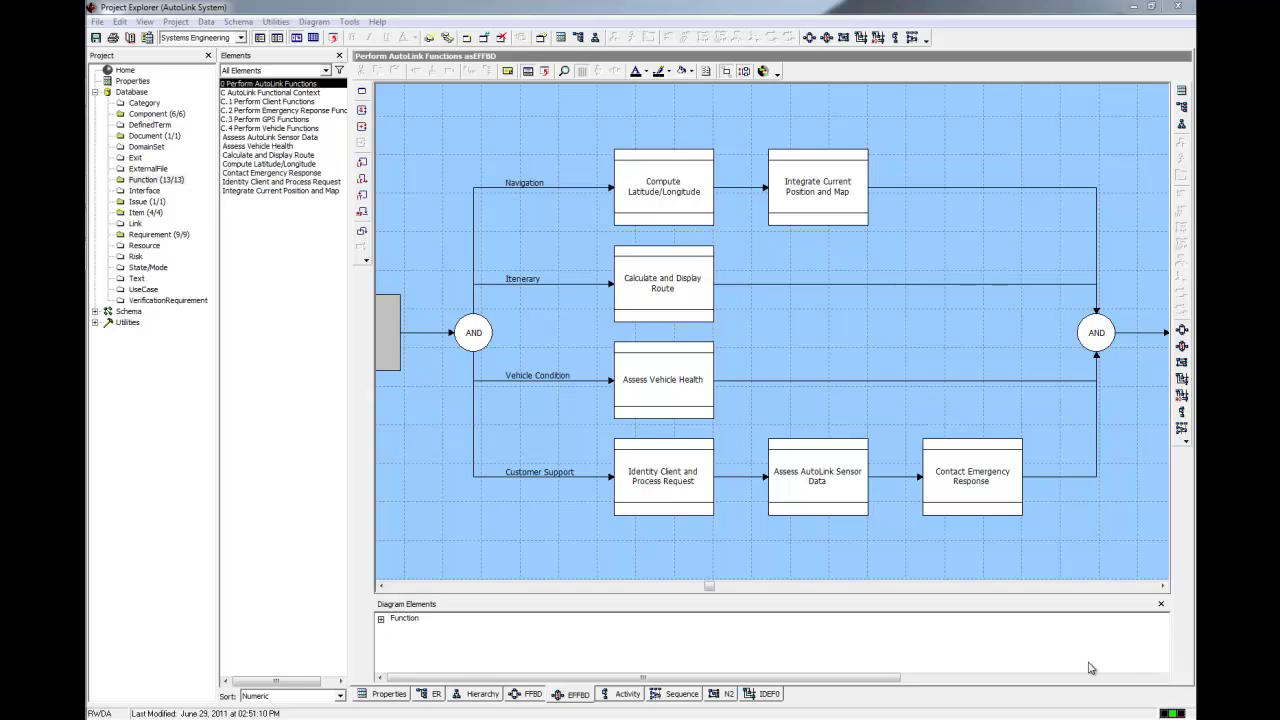
Step: Insert an iterate construct ahead of Compute Latitude/Longitude, using a new domain set named "Position Recalculation Rate"
left_click(659, 197)
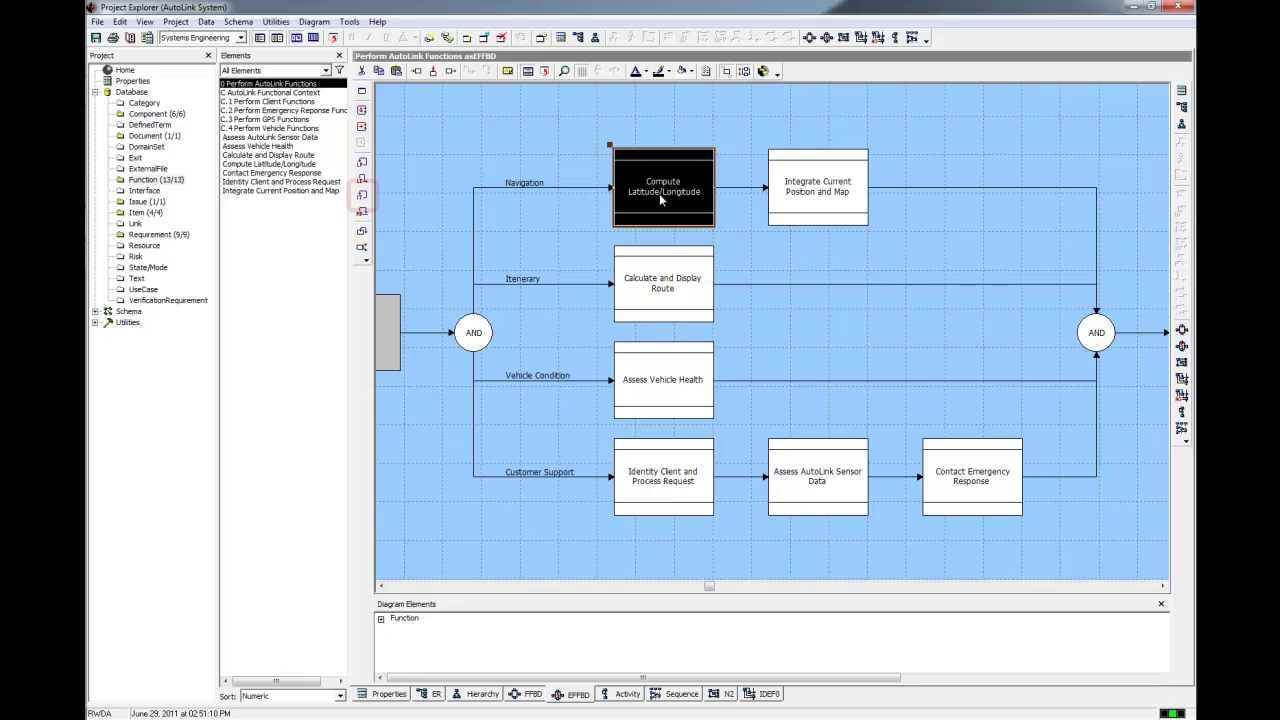
left_click(362, 195)
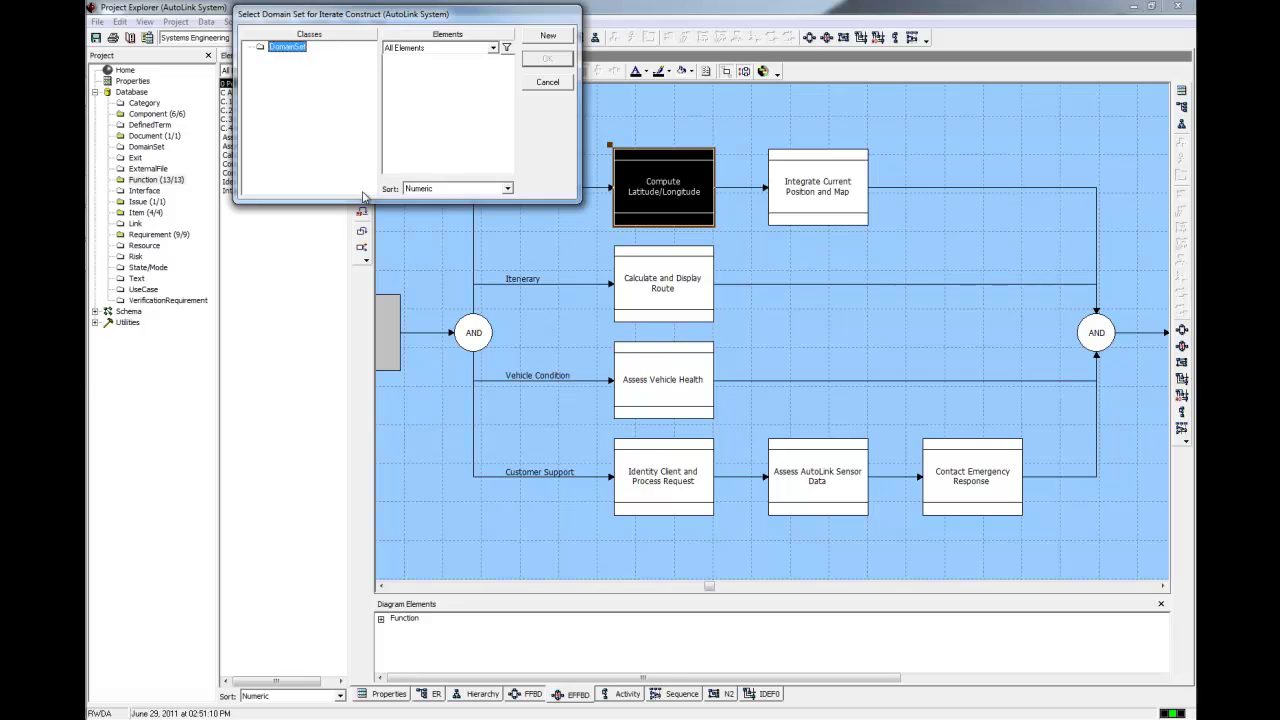
double_click(291, 57)
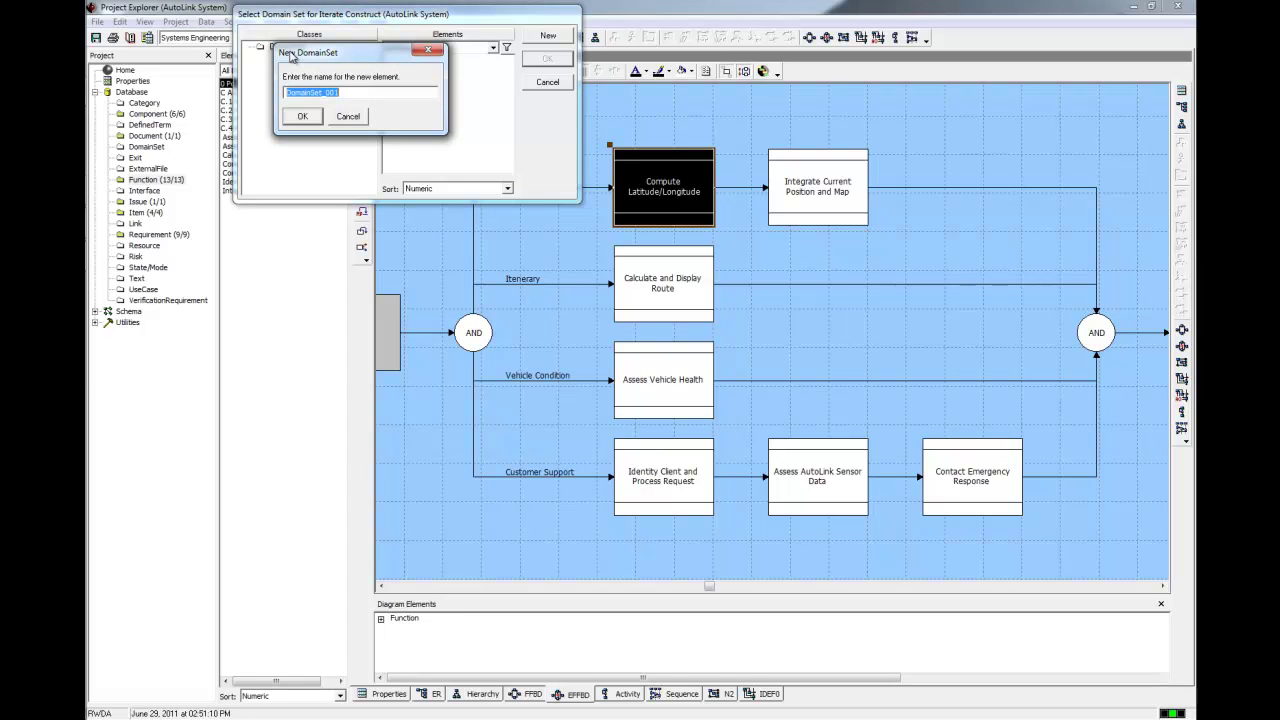
type("Position")
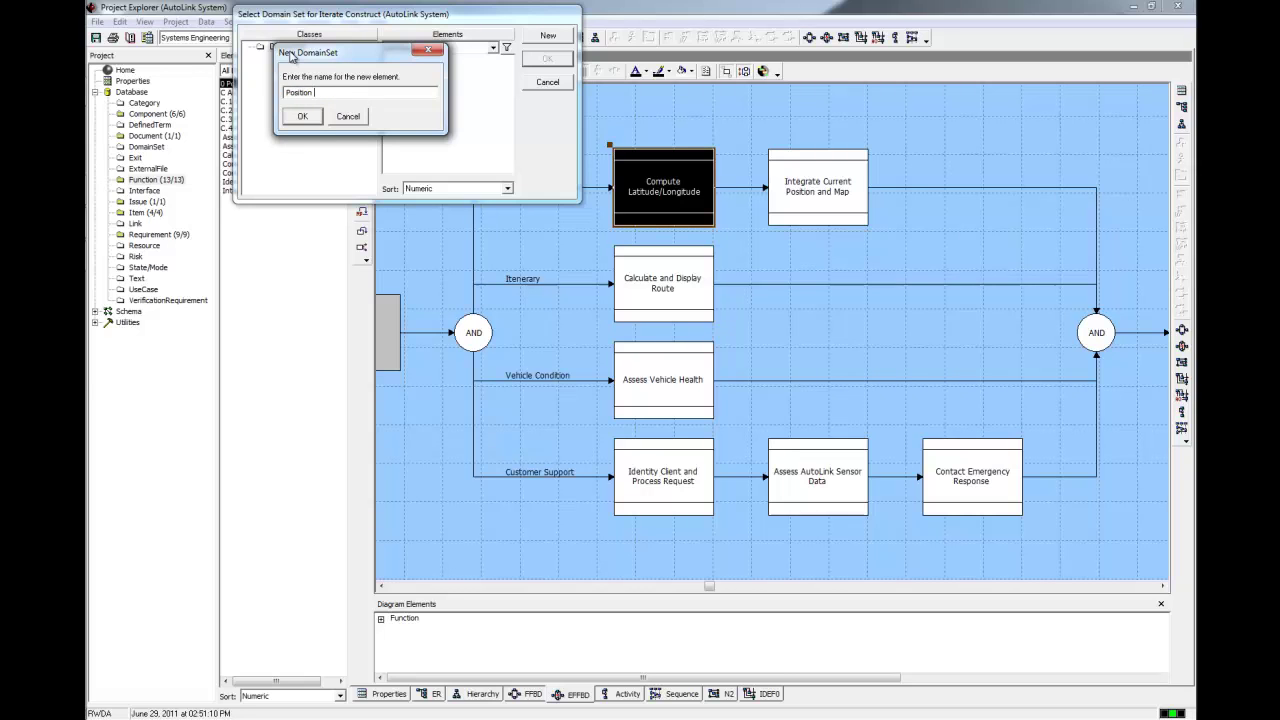
type("Recalcu")
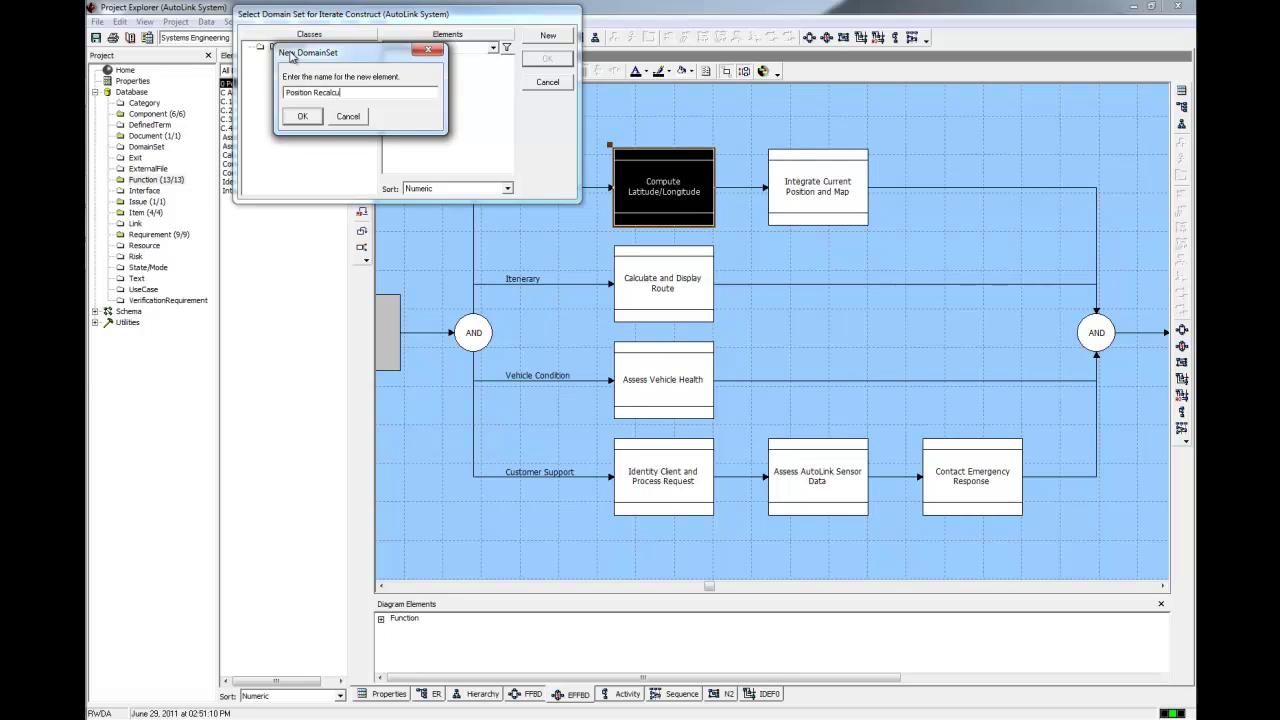
type("lation Rate")
key("Return")
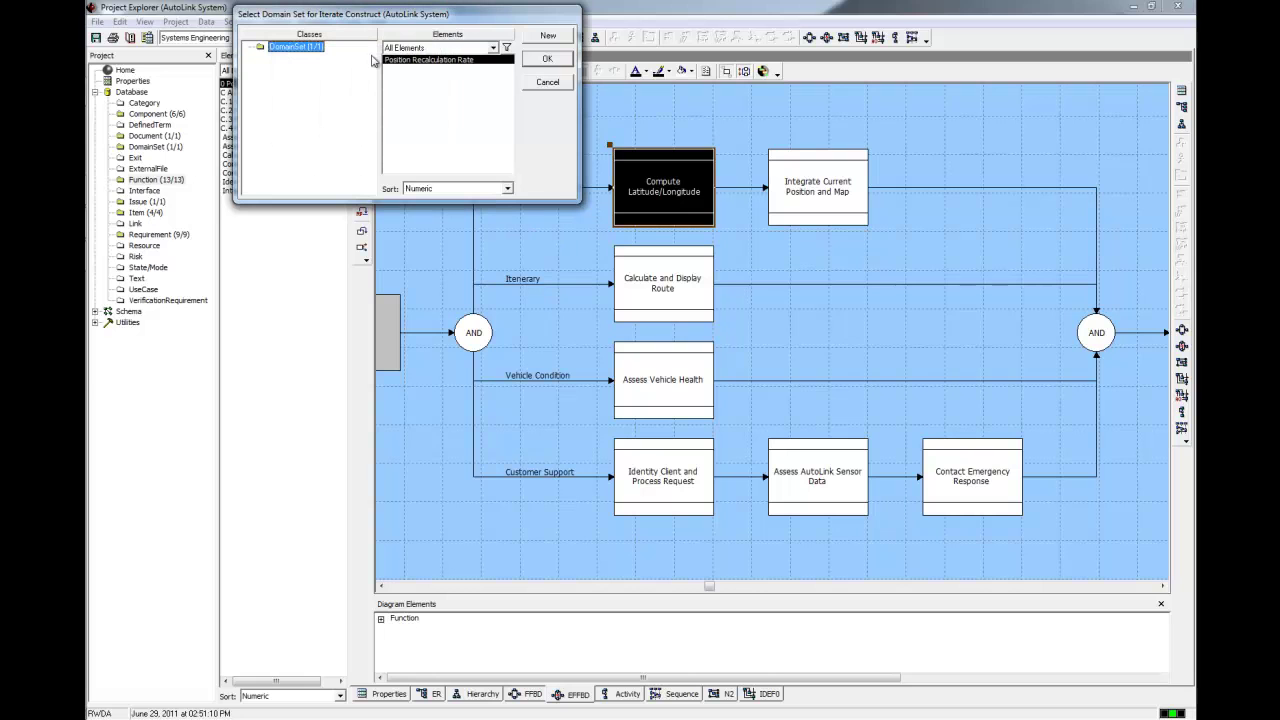
left_click(532, 60)
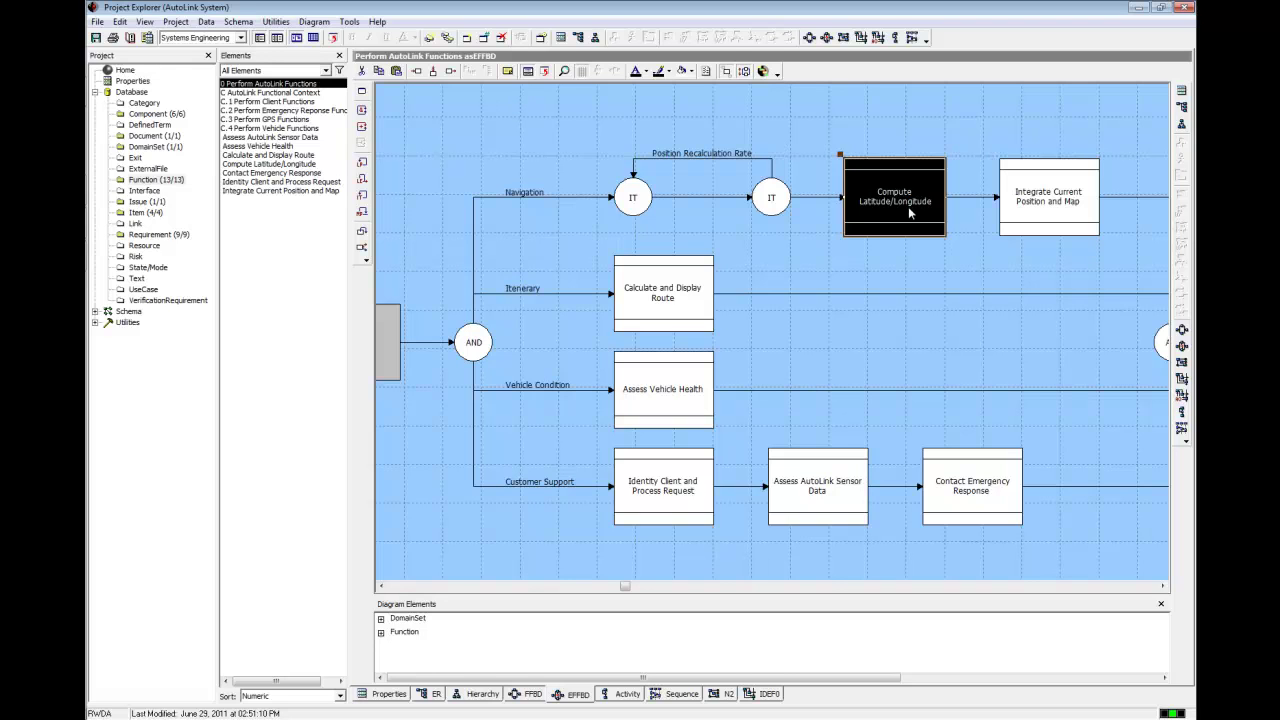
Step: Move the Compute Latitude/Longitude and Integrate Current Position and Map functions together into the iterate loop on the Navigation branch
key("shift")
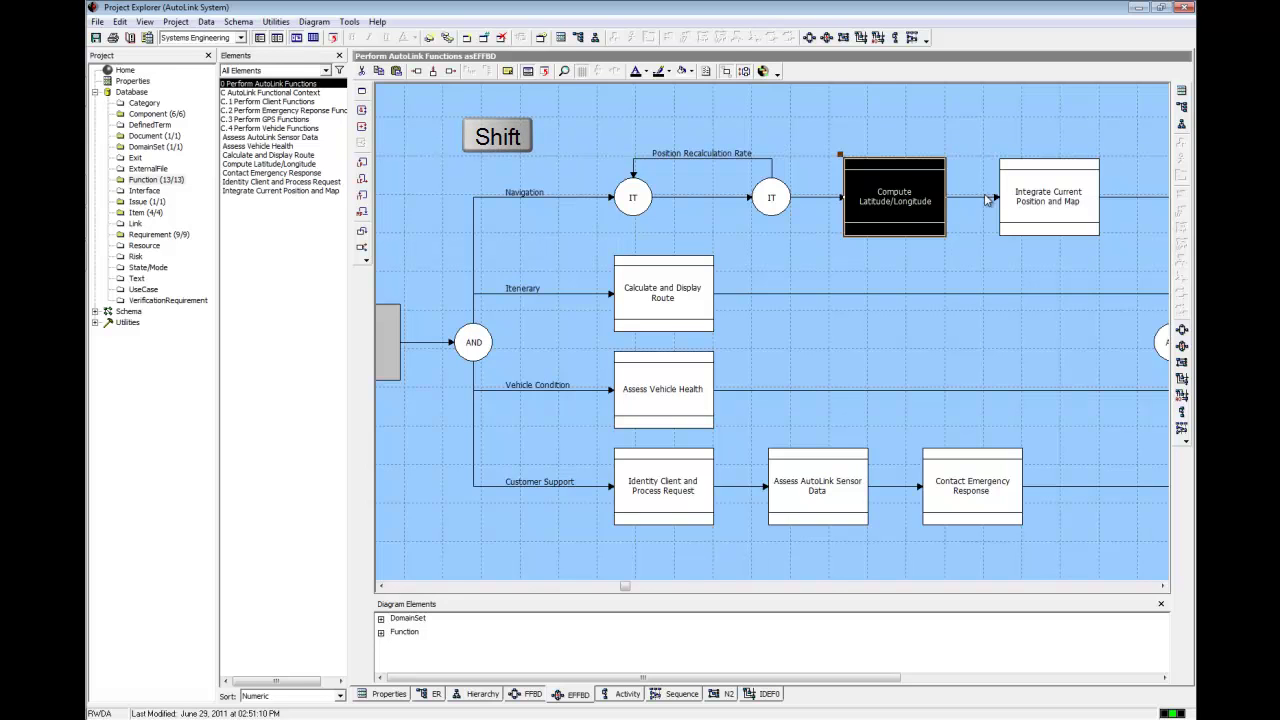
left_click(1041, 198, "shift")
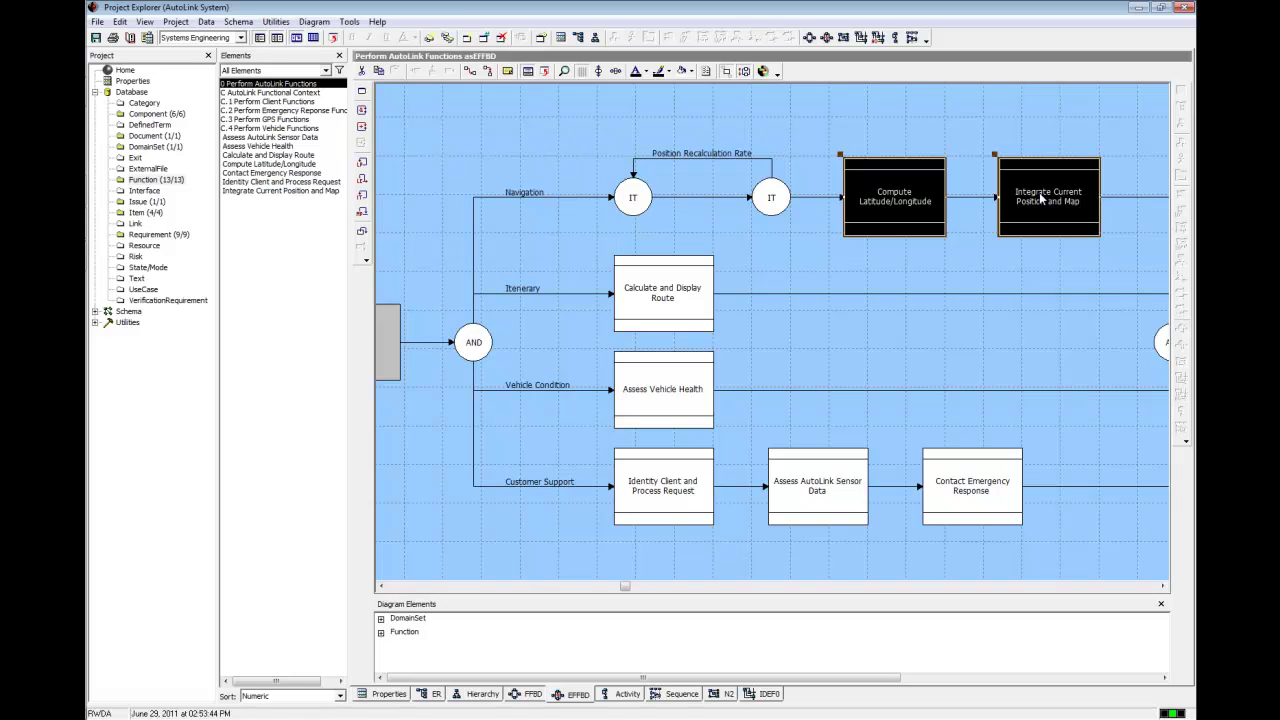
key("ctrl+x")
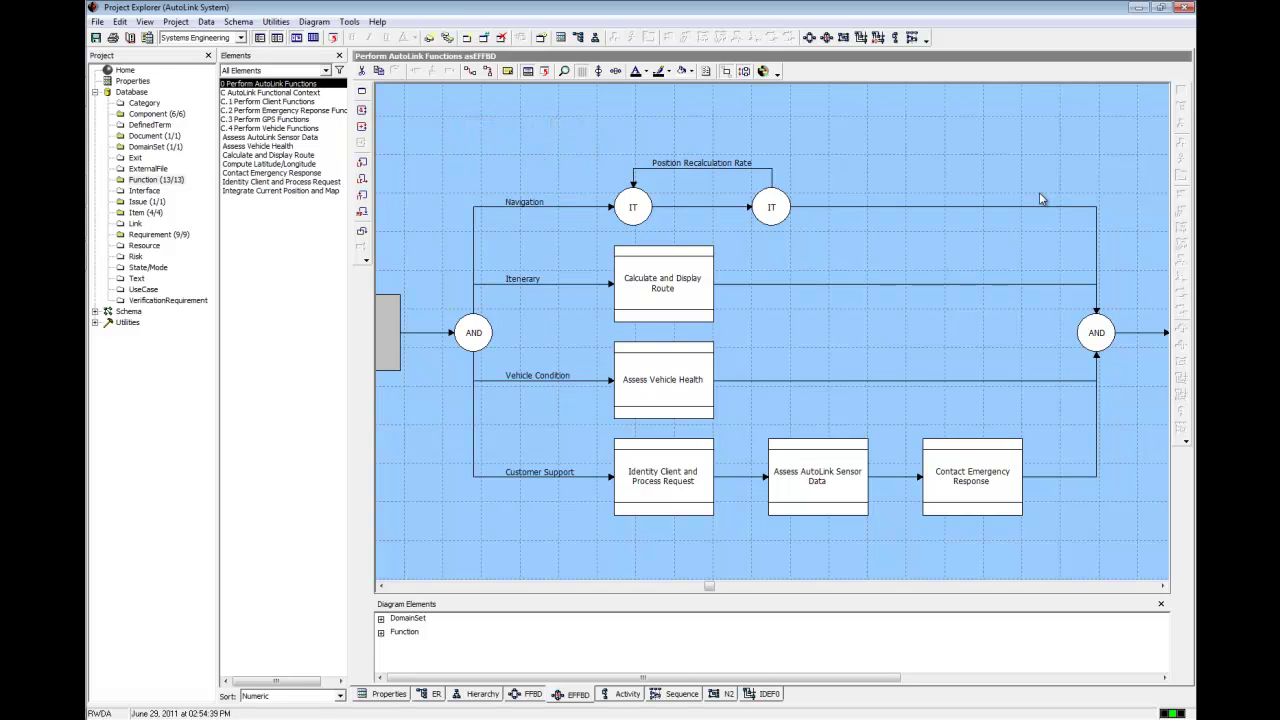
left_click(703, 210)
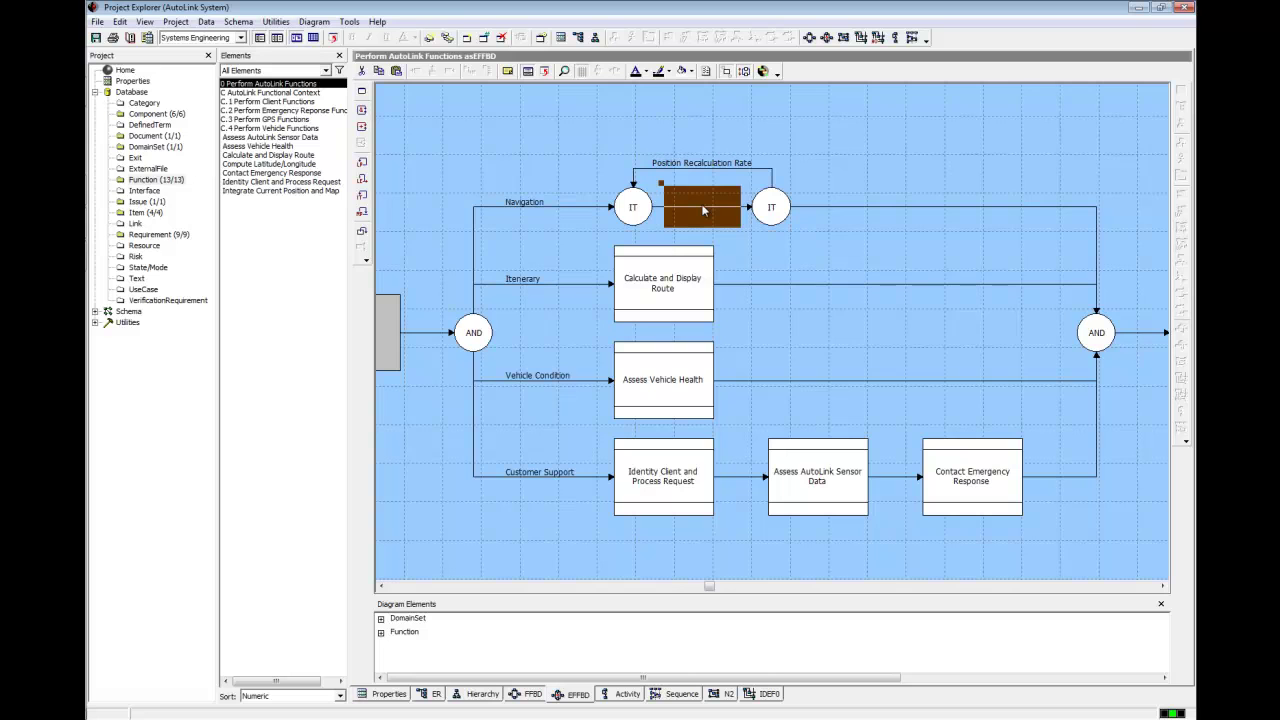
key("ctrl+v")
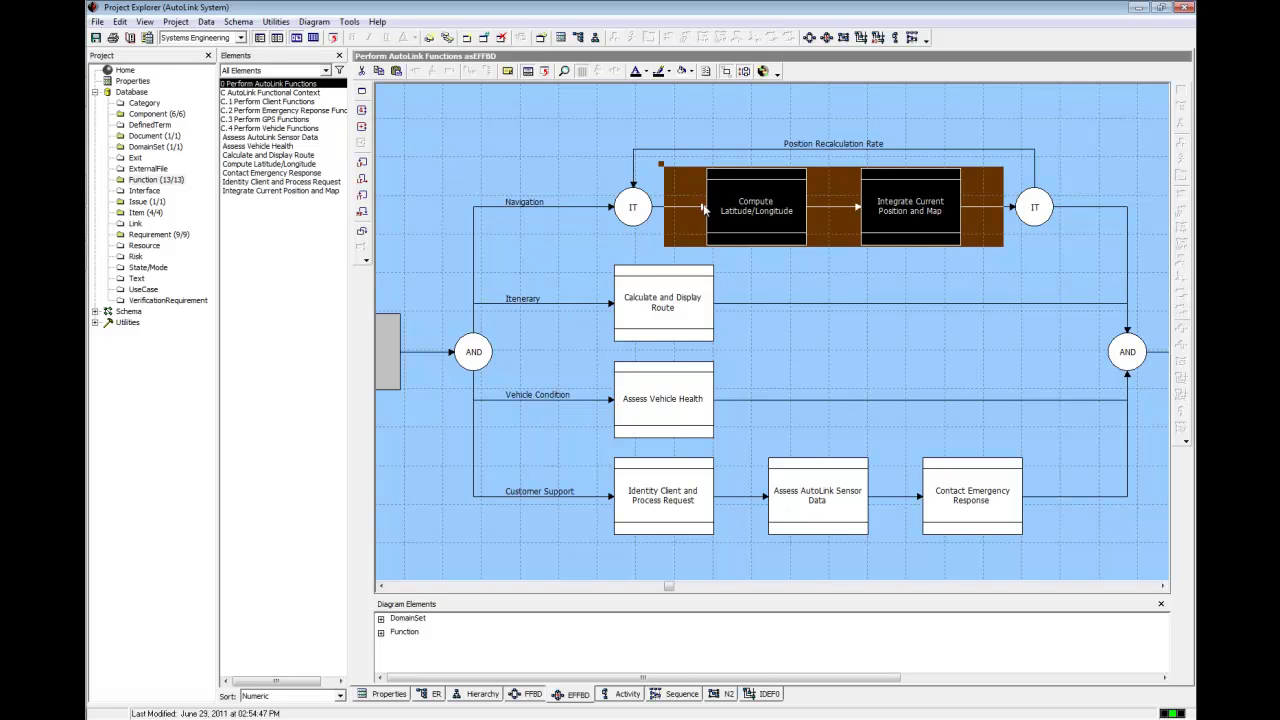
Step: Renumber the diagram's parent function and its descendants based on the element structure, keeping the suggested starting number
left_click(565, 147)
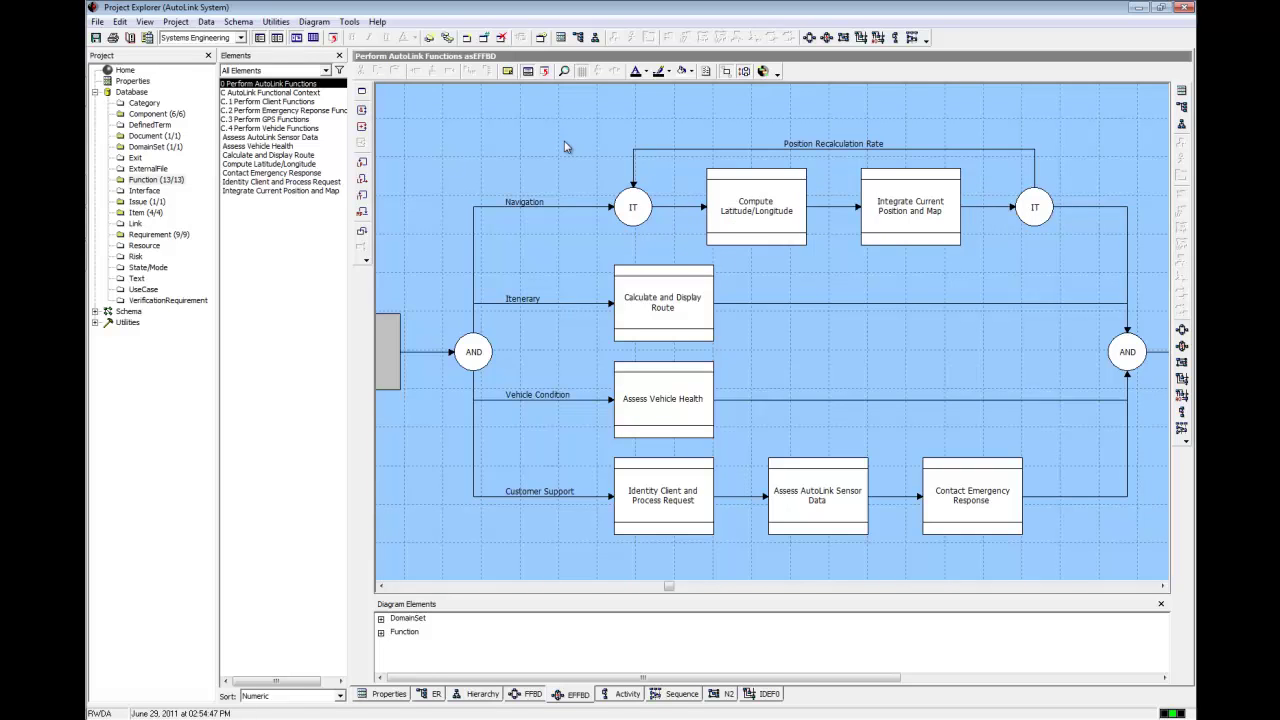
right_click(565, 147)
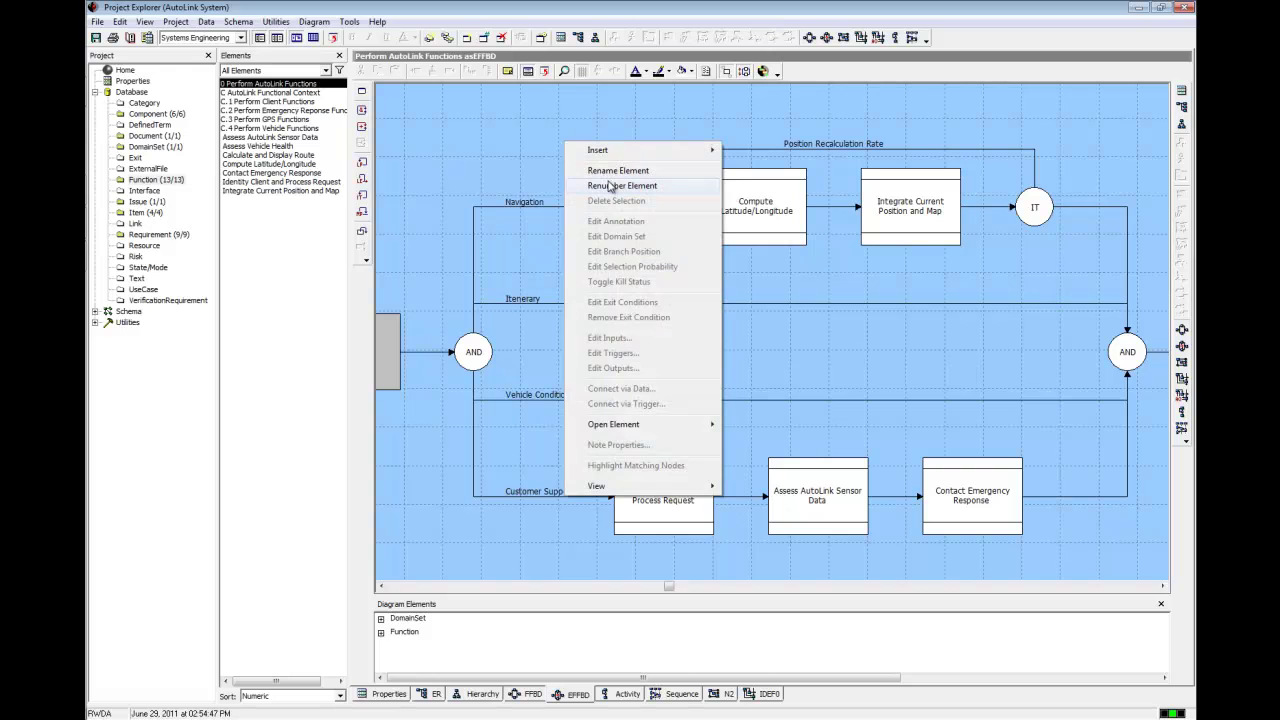
left_click(612, 186)
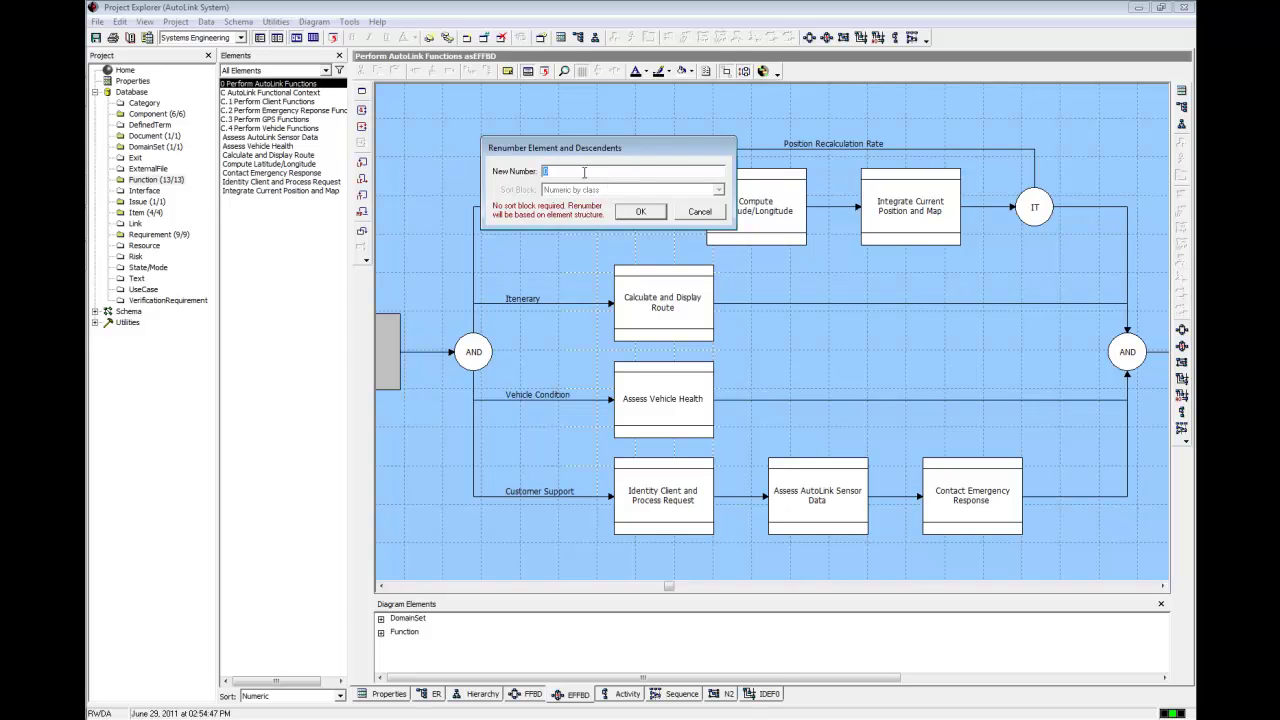
left_click(630, 213)
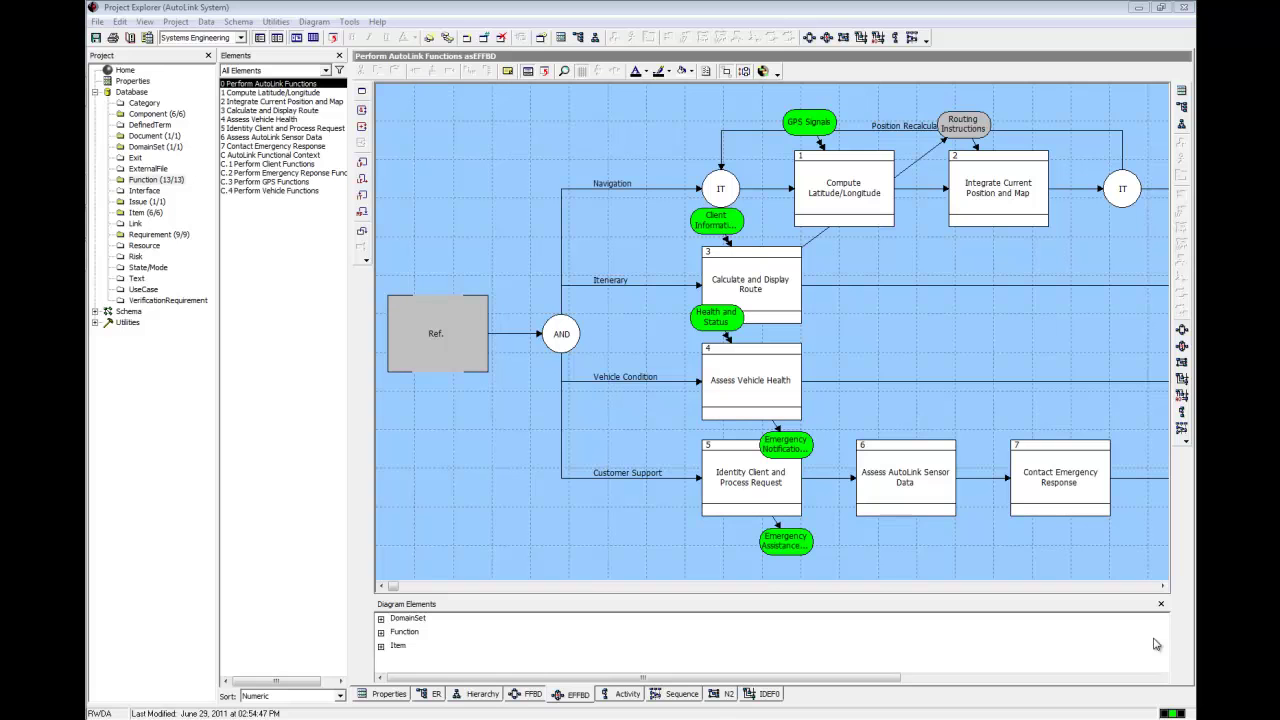
Step: Move the Emergency Notification item to the open space left of and between Assess Vehicle Health and Identity Client and Process Request
left_click(780, 450)
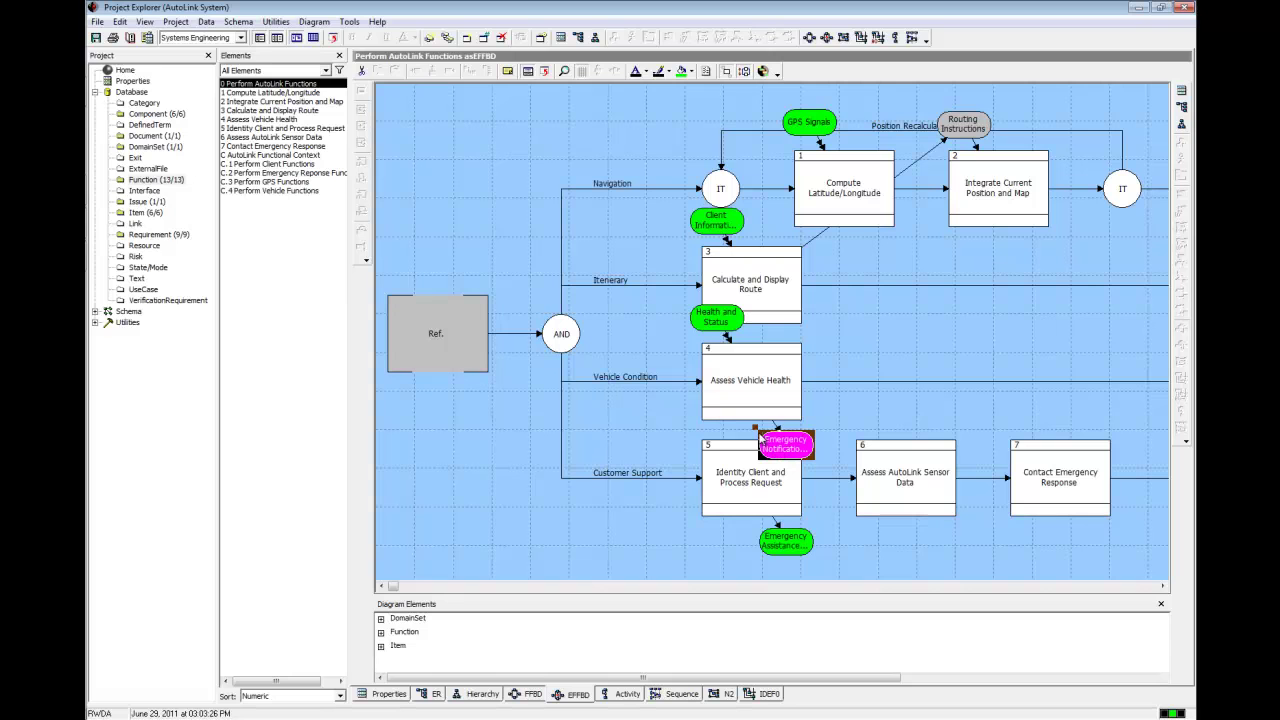
left_click_drag(756, 428, 614, 416)
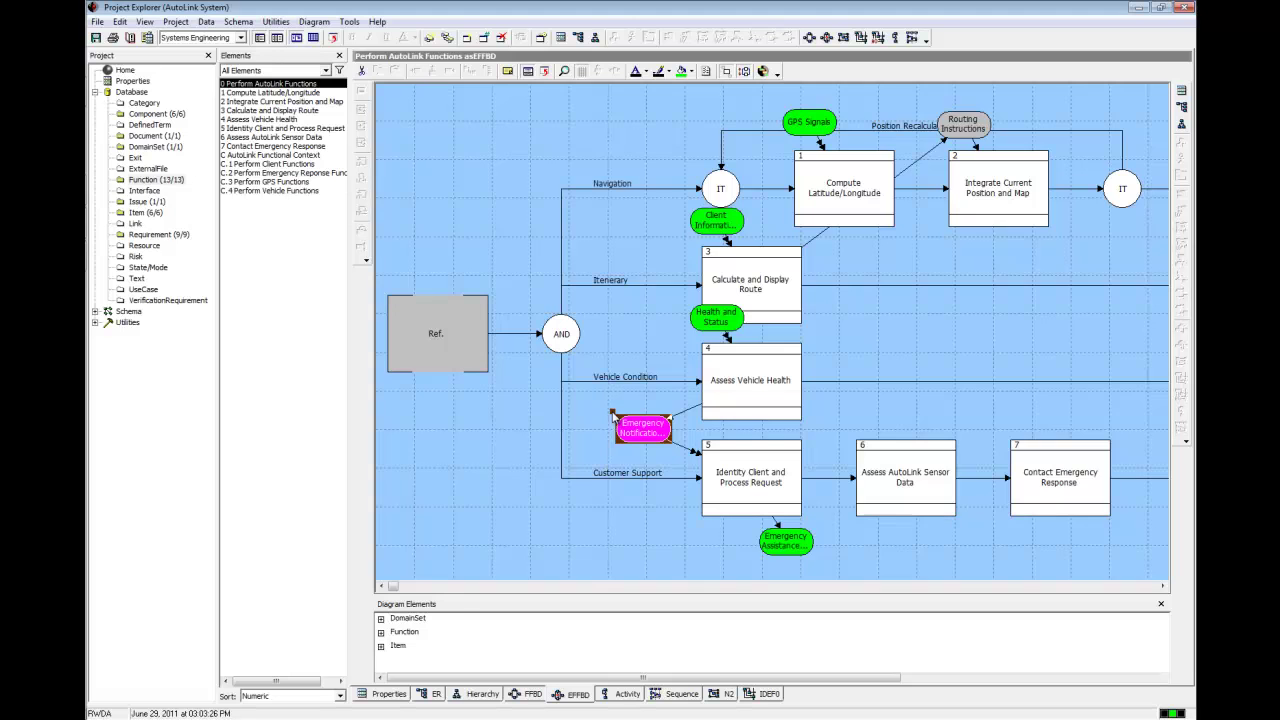
key("ctrl+z")
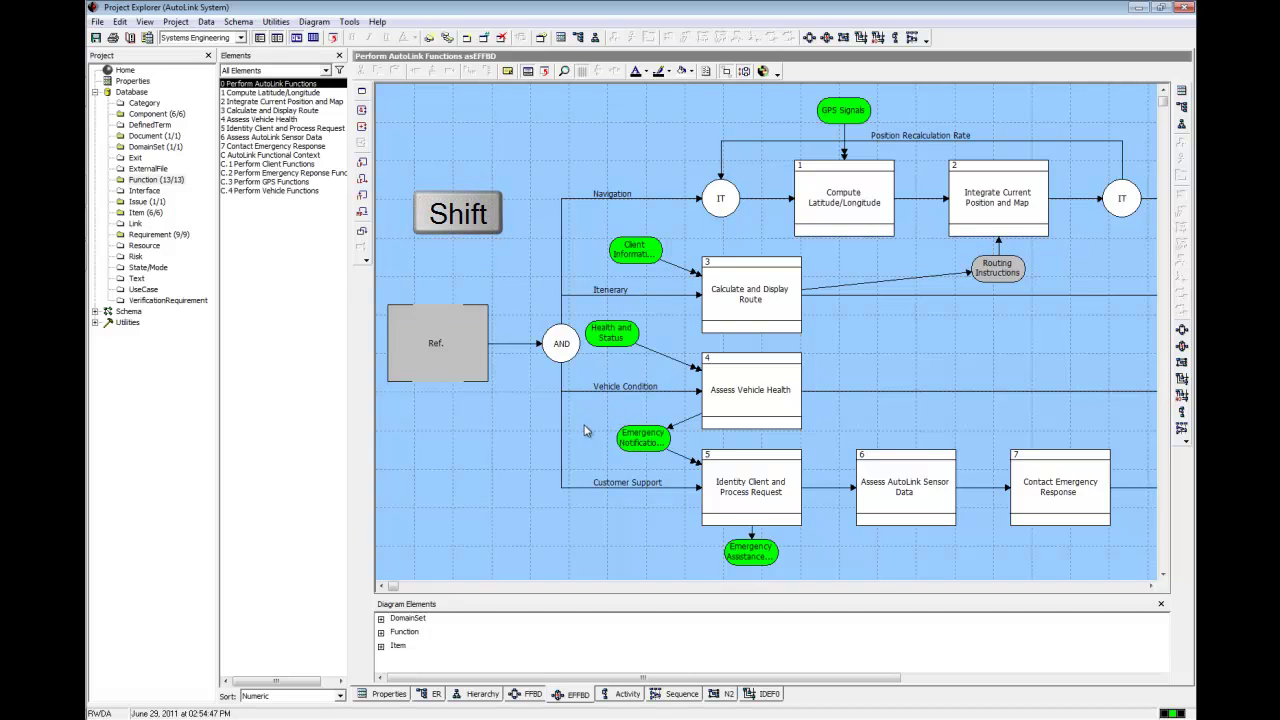
Step: Align the Client Information, Health and Status, and Emergency Notification items on a common vertical line
left_click(640, 256, "shift")
left_click(610, 338, "shift")
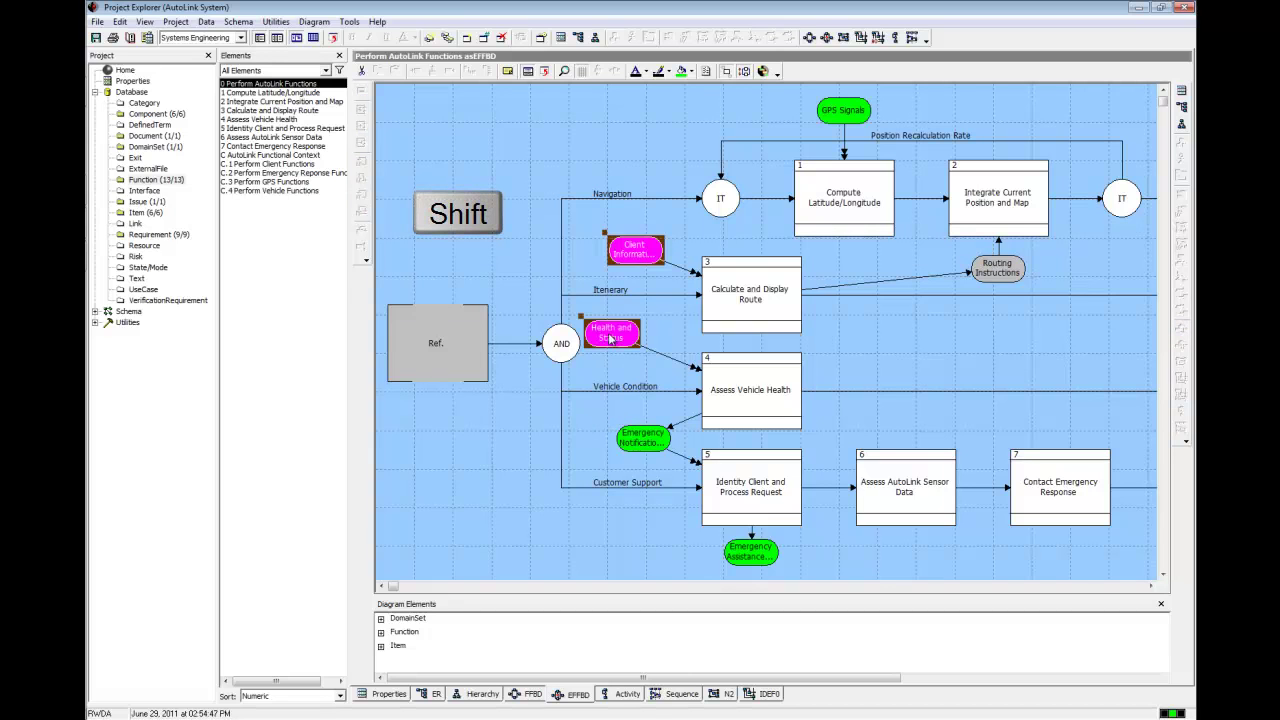
left_click(622, 442, "shift")
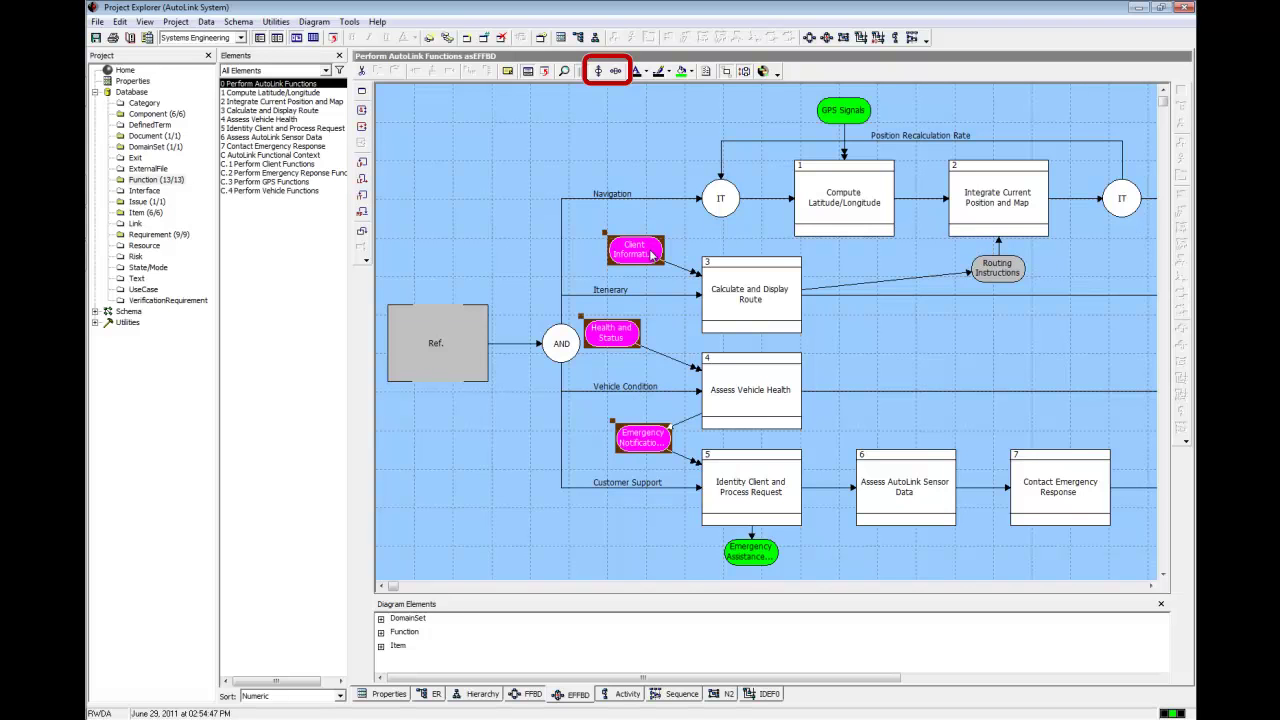
left_click(598, 71)
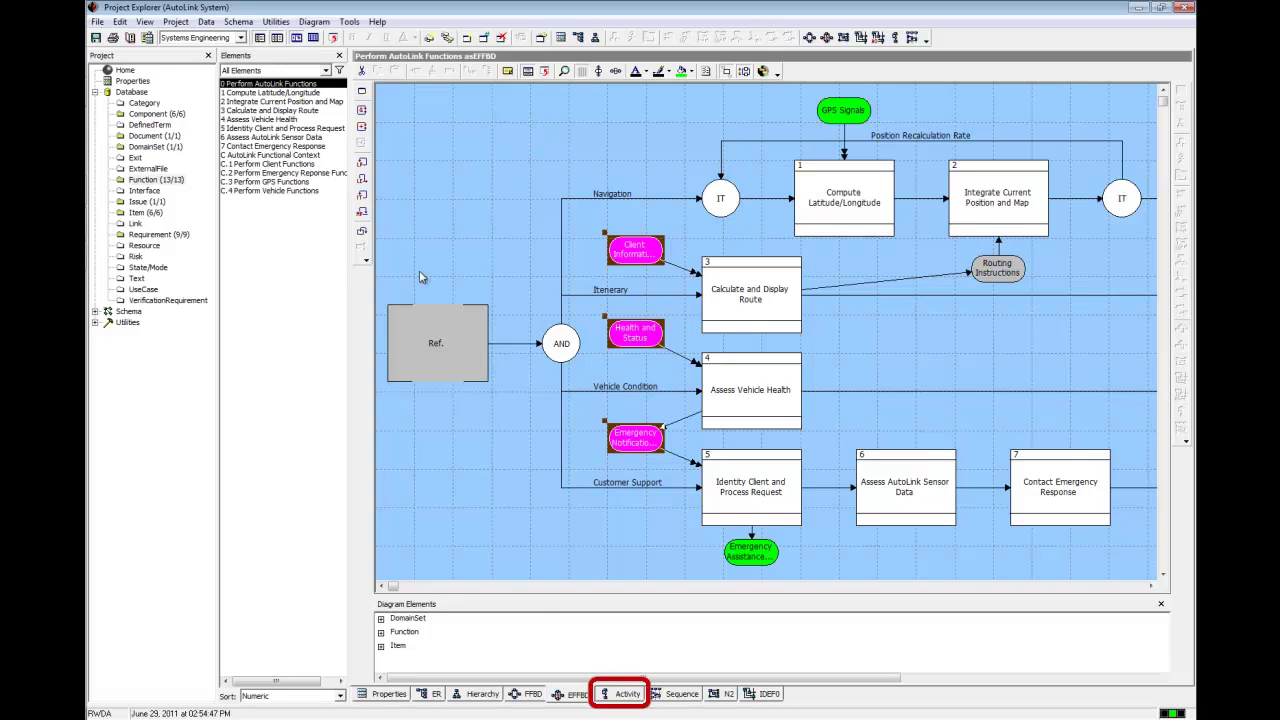
Step: View Perform AutoLink Functions as an Activity diagram, and return to its EFFBD
left_click(625, 694)
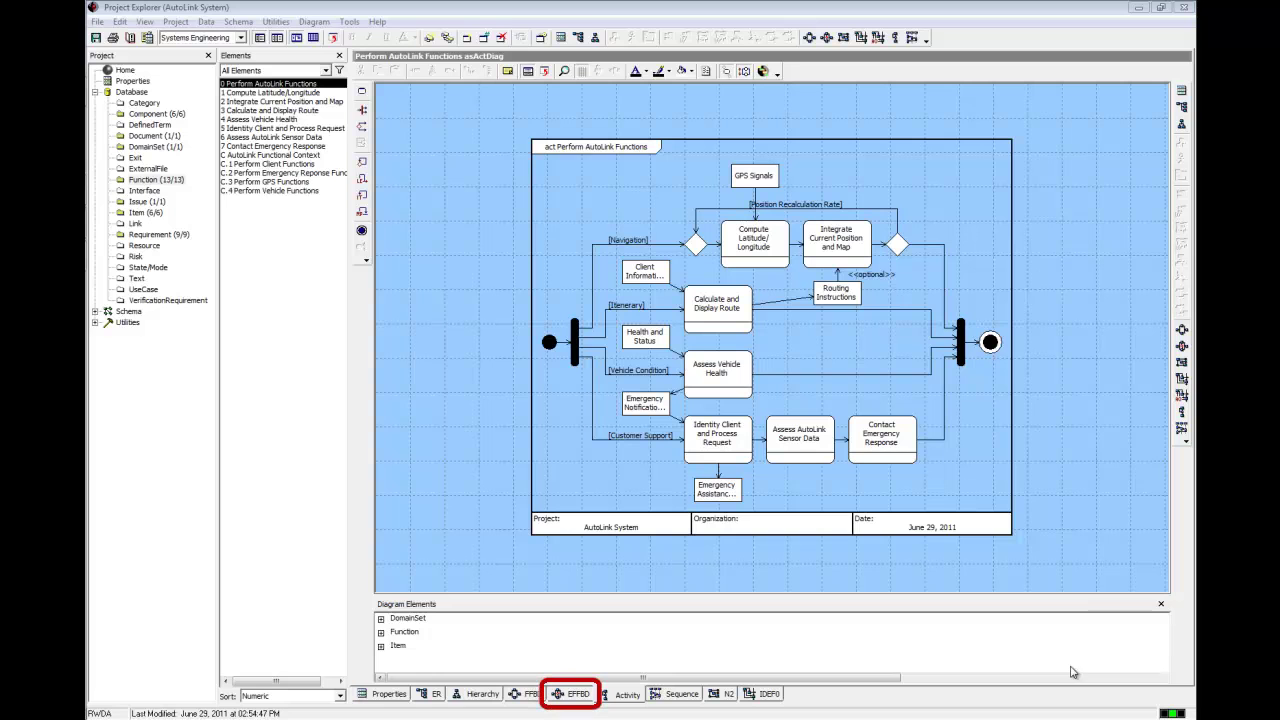
left_click(584, 696)
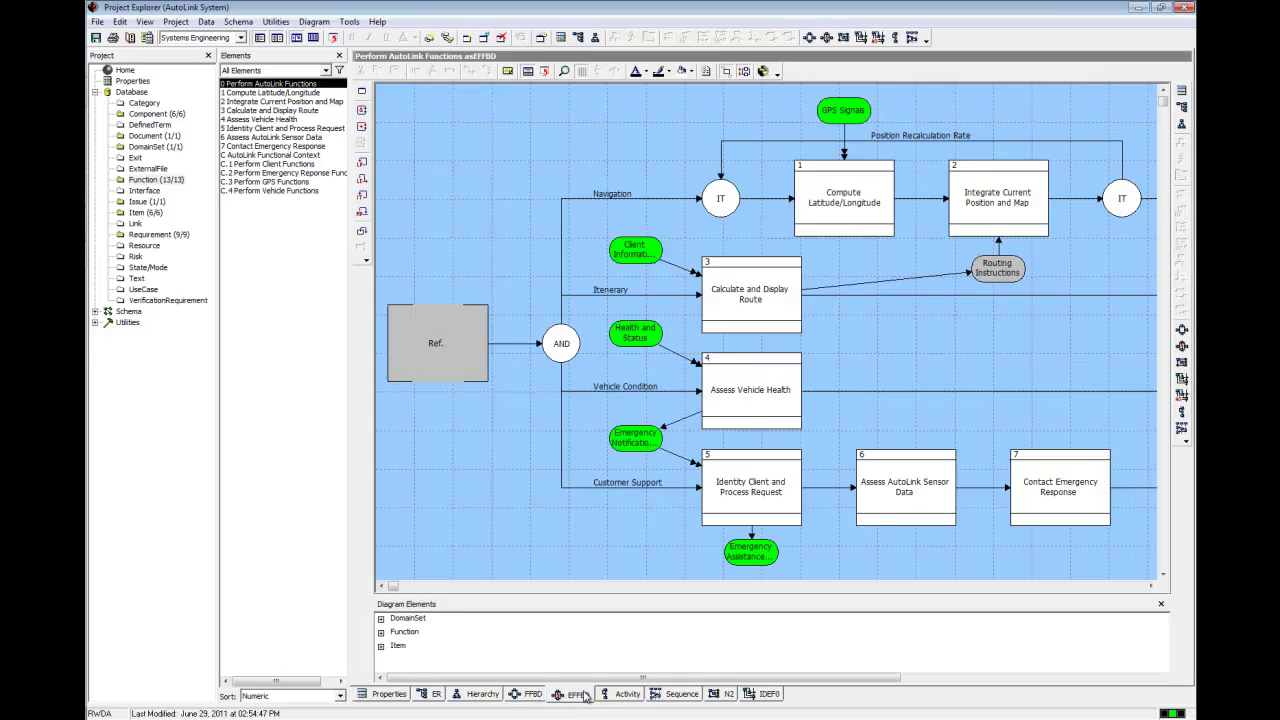
Step: Open the EFFBD of the Assess Vehicle Health function in its own window and maximize that window
key("ctrl")
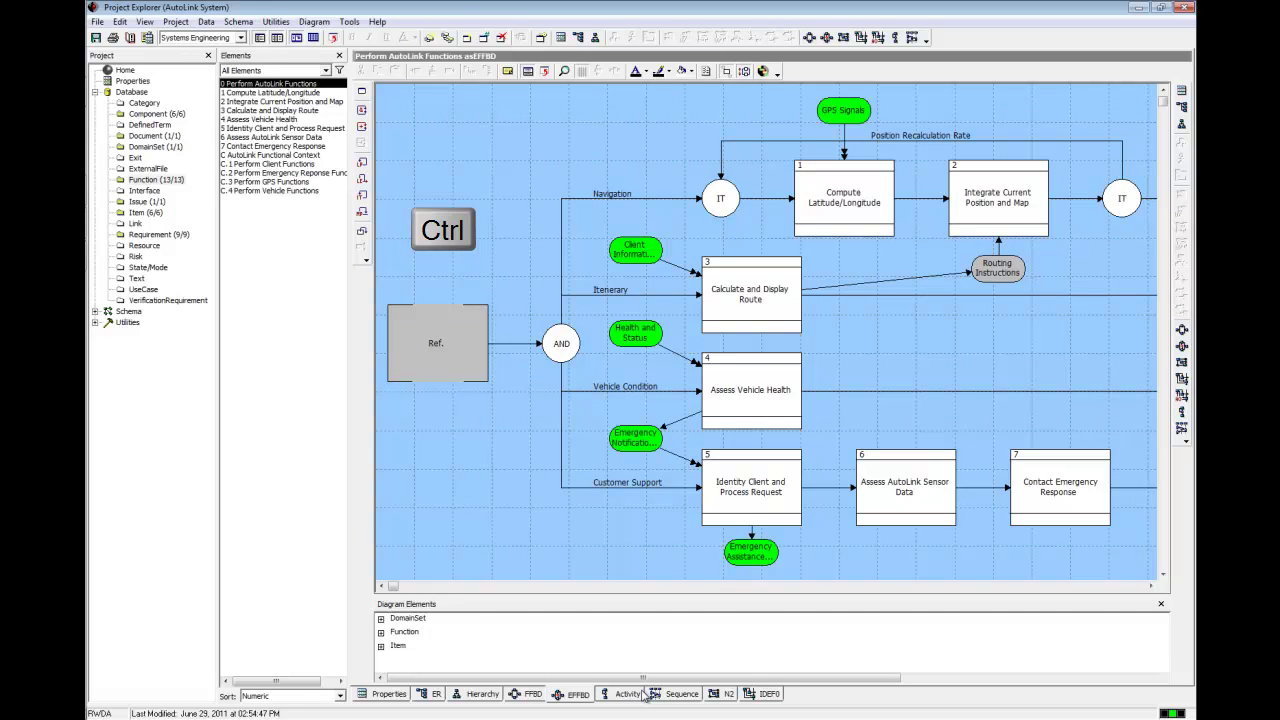
left_click(718, 378, "ctrl")
double_click(718, 378, "ctrl")
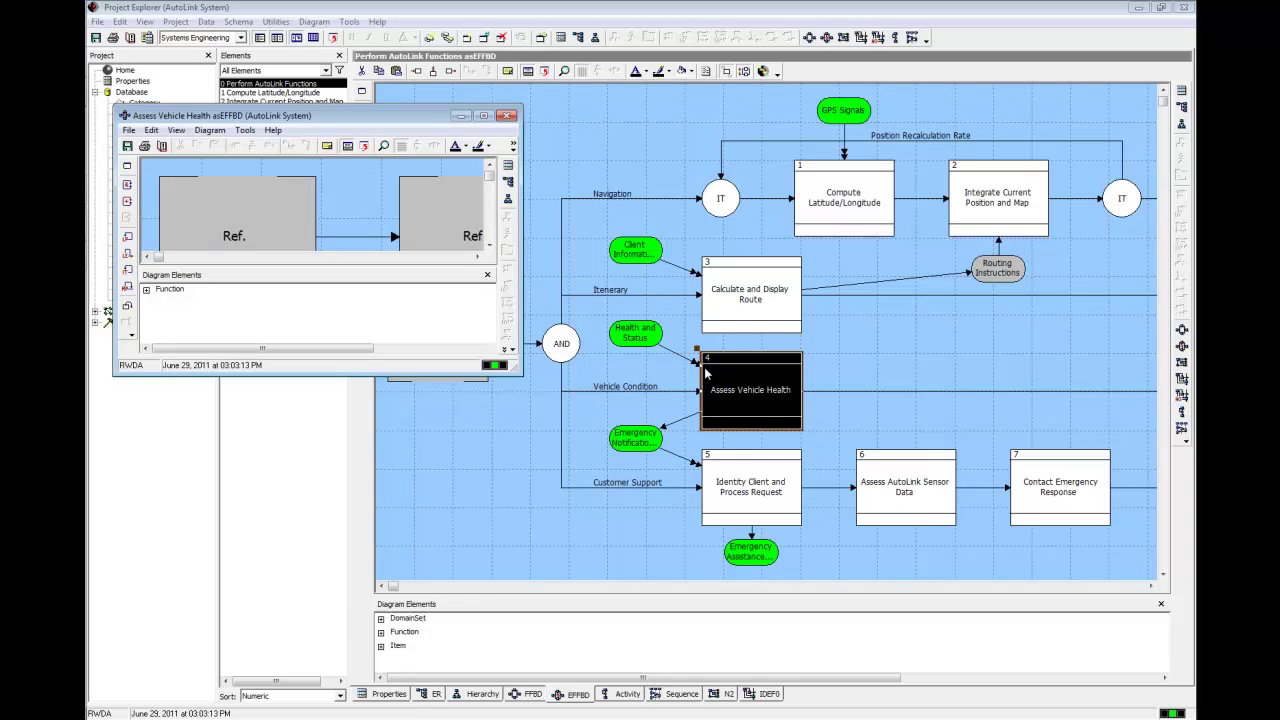
left_click(482, 116)
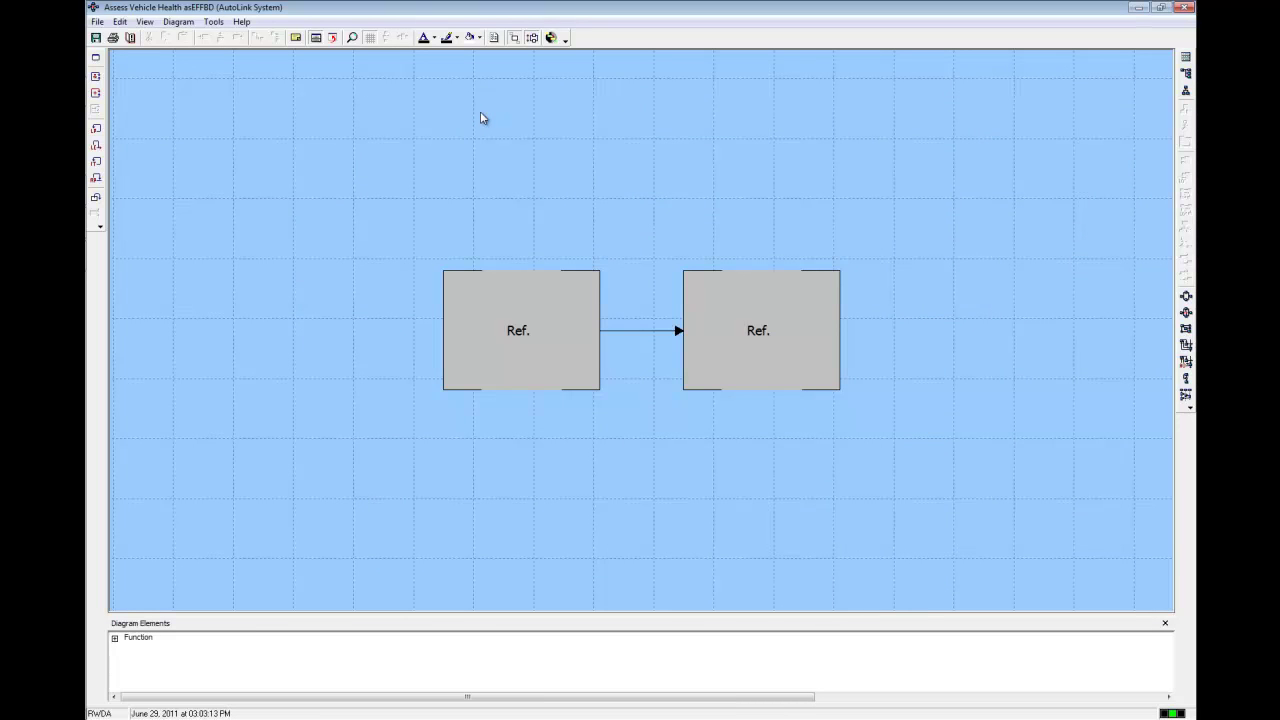
Step: Turn off the display of reference nodes in the Assess Vehicle Health diagram's options
left_click(494, 37)
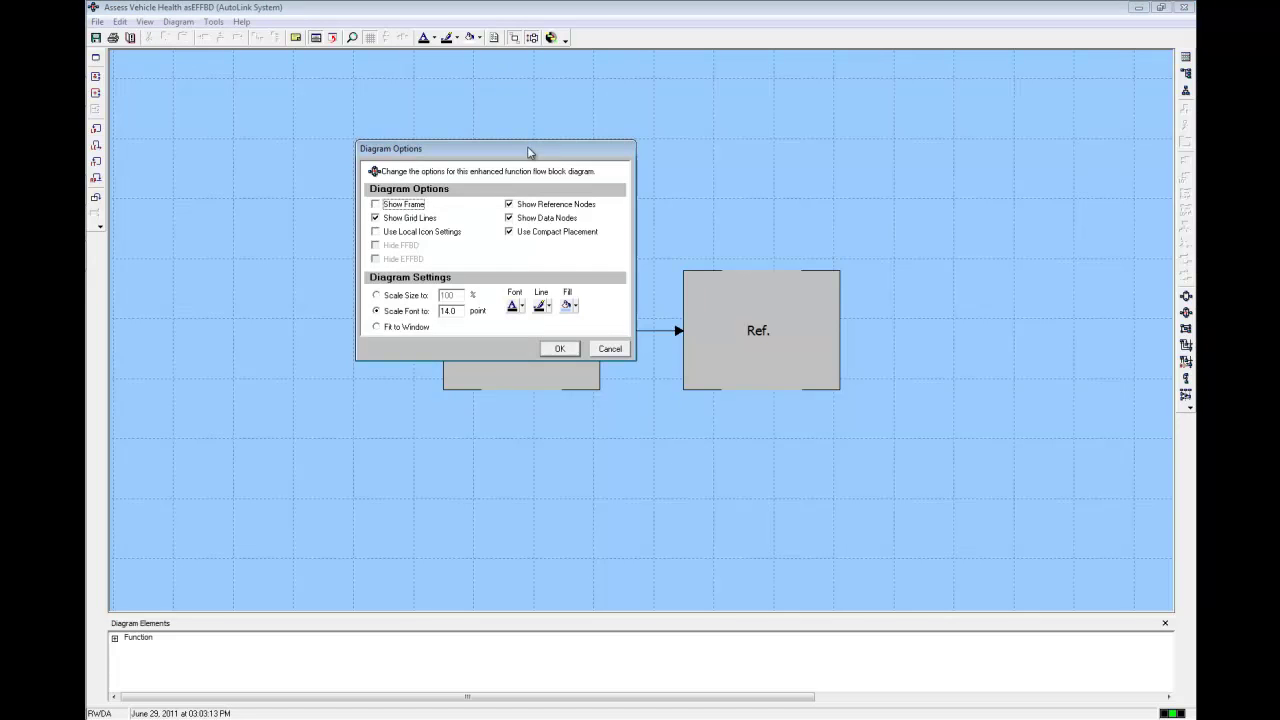
left_click(509, 204)
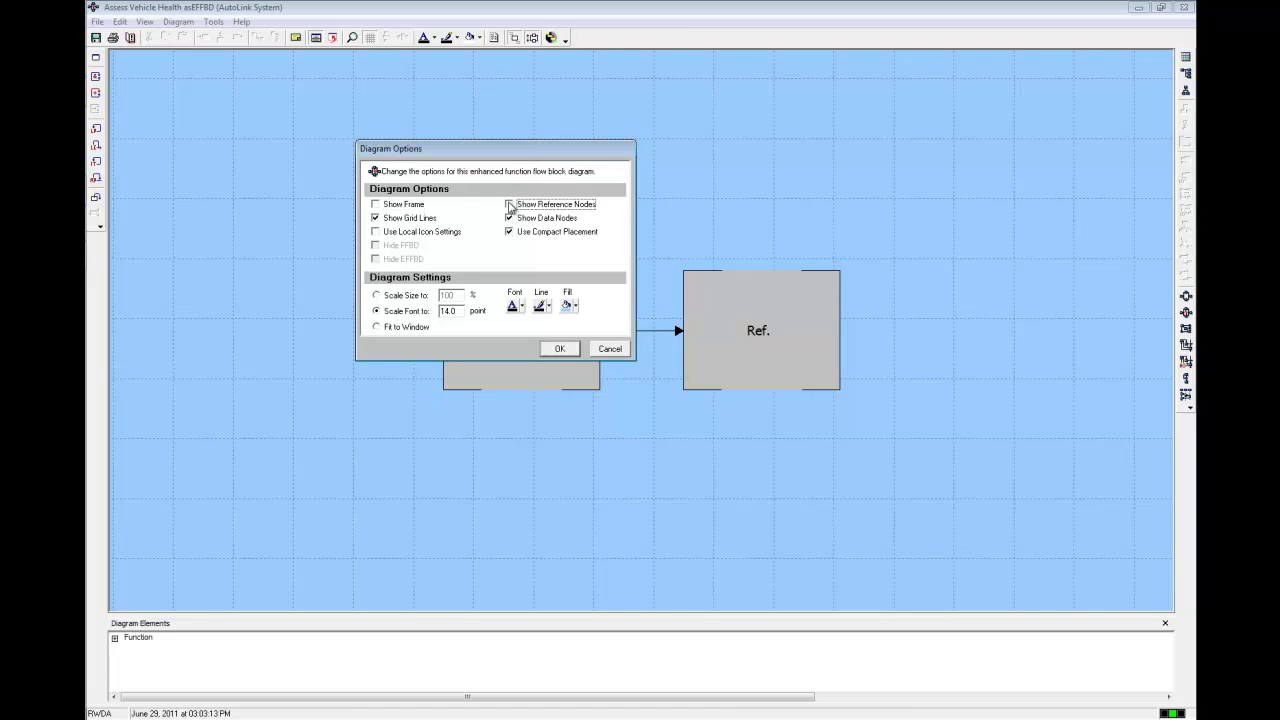
left_click(560, 348)
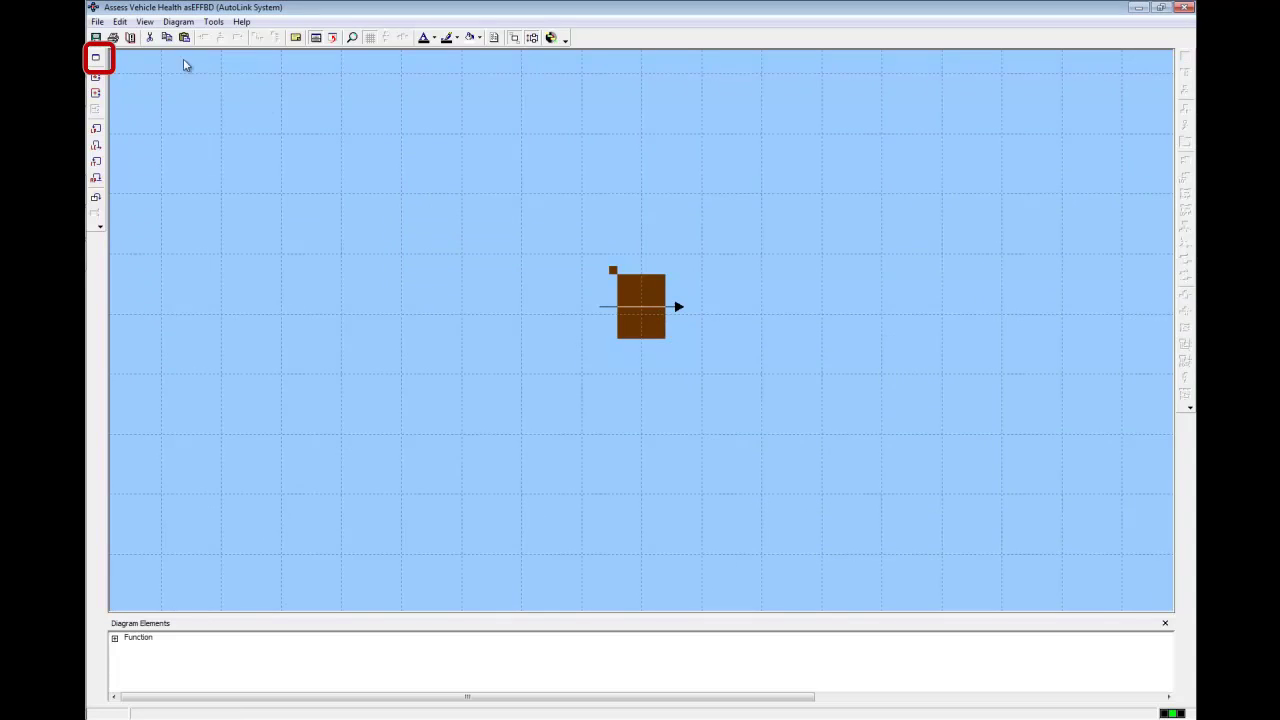
Step: Insert a new function named Process Health and Status Information on the empty branch of the Assess Vehicle Health diagram
left_click(97, 60)
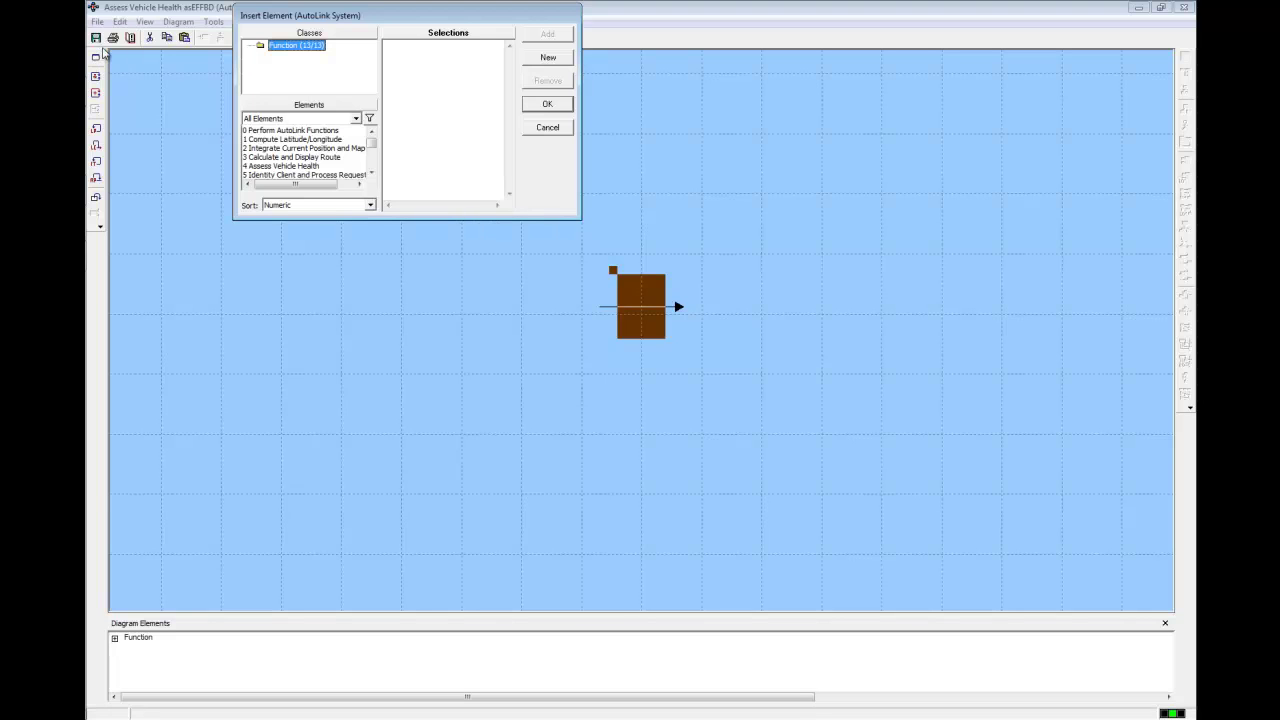
double_click(300, 46)
type("P")
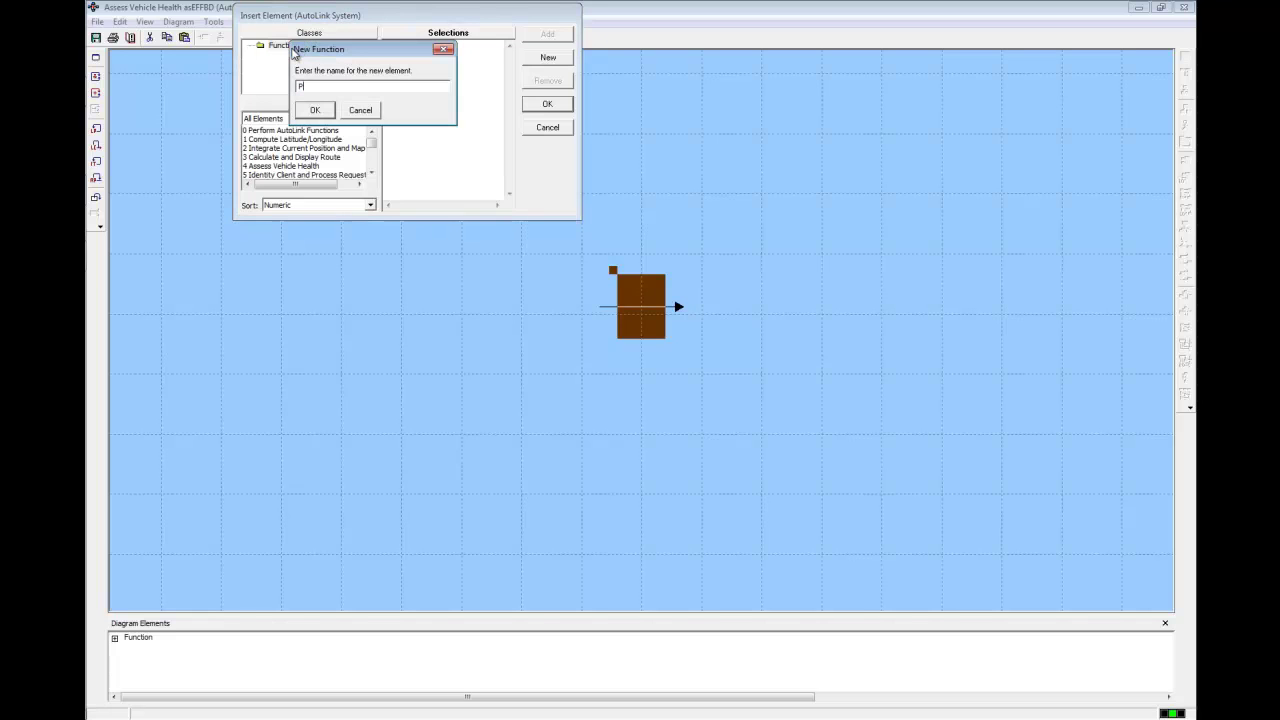
type("rocess Health and Status Information")
key("Return")
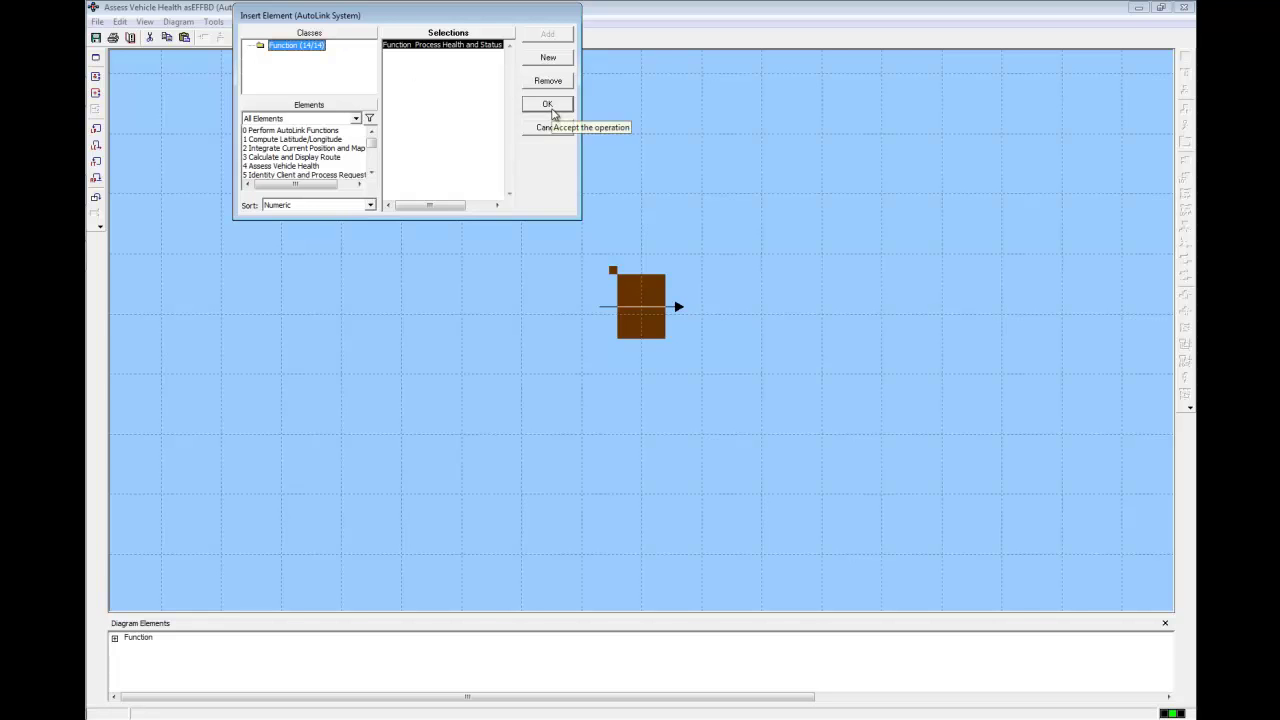
left_click(548, 105)
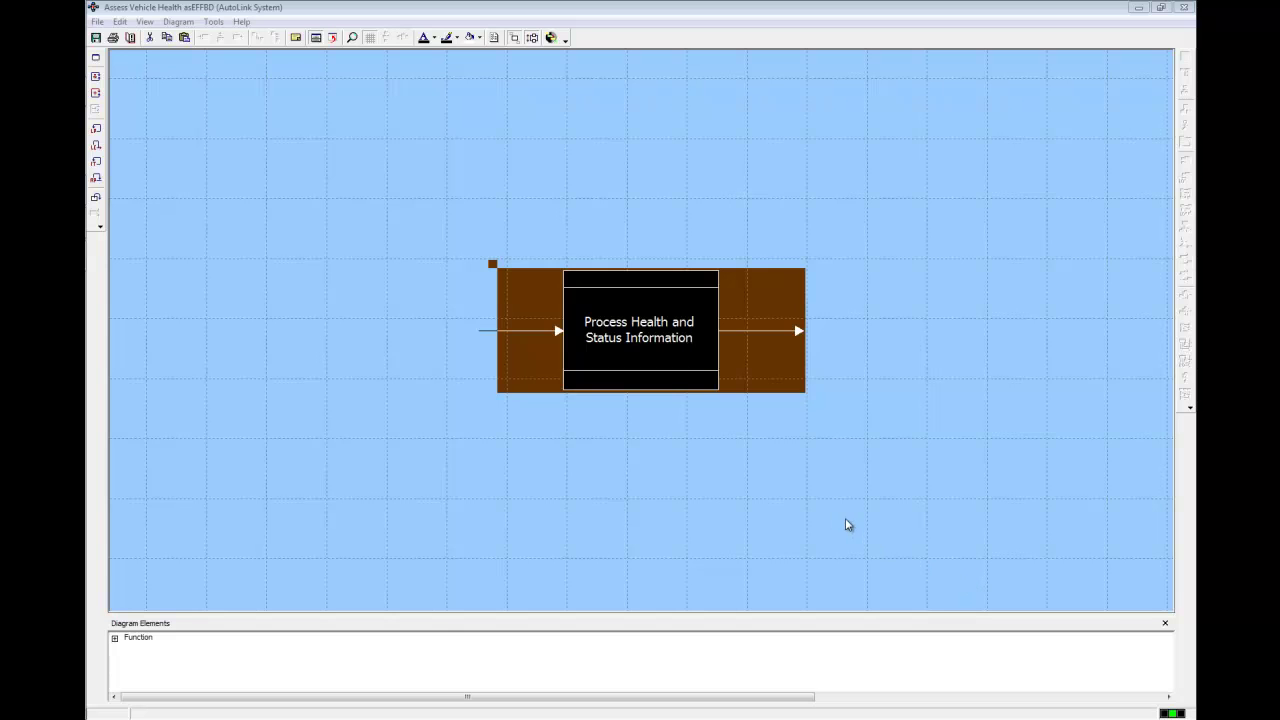
Step: Give the Process Health and Status Information function two exits named Accident and Normal
left_click(672, 460)
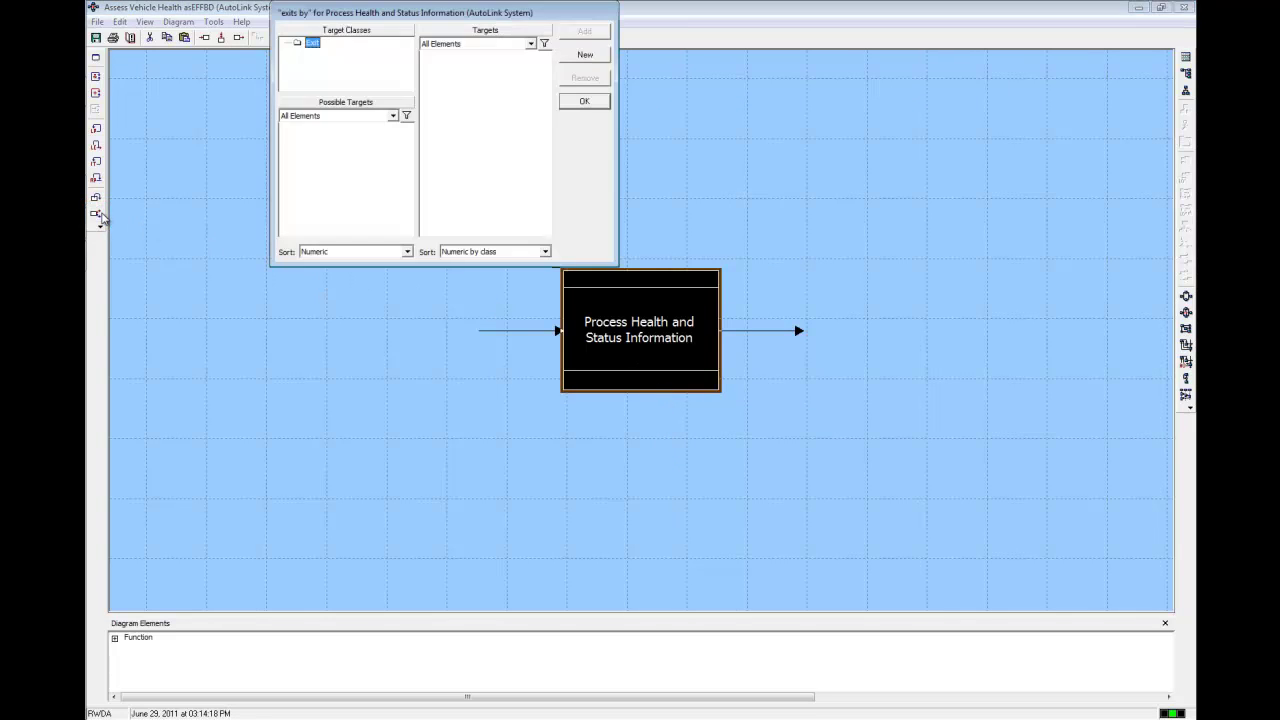
left_click(97, 214)
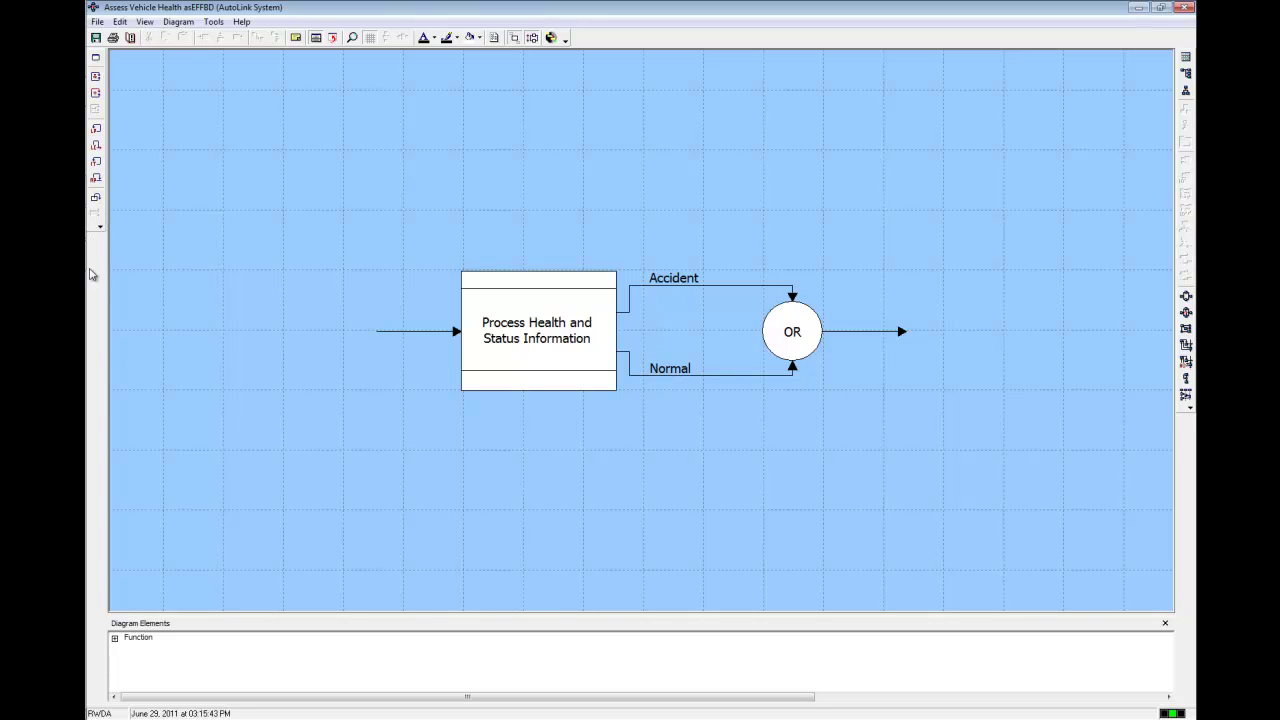
Step: Insert a new function named Alert Customer Support on the Accident branch
left_click(713, 291)
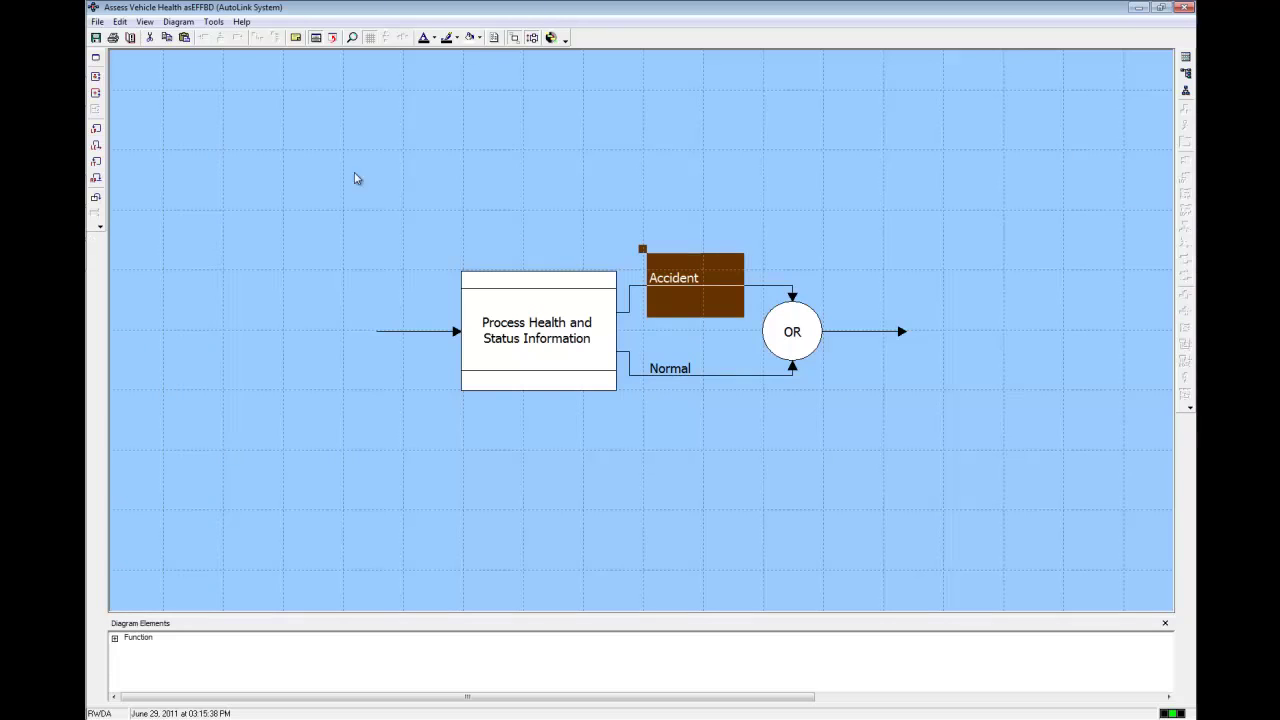
left_click(96, 59)
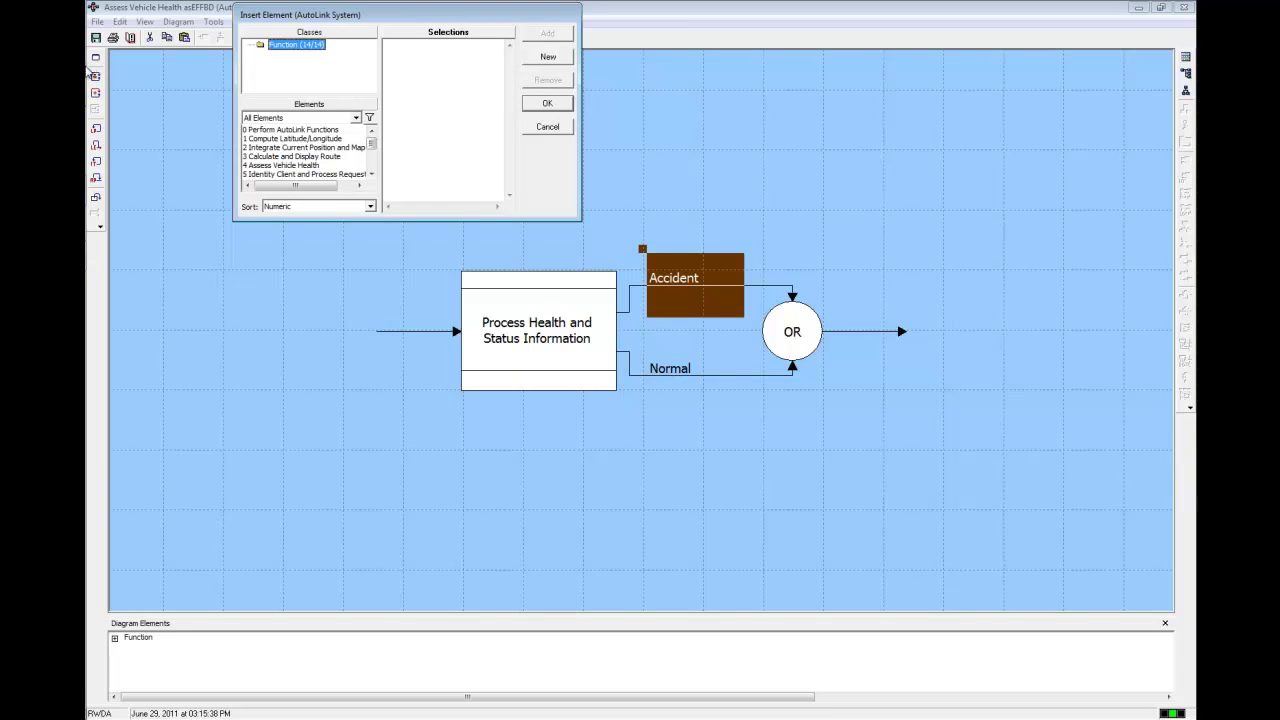
double_click(289, 53)
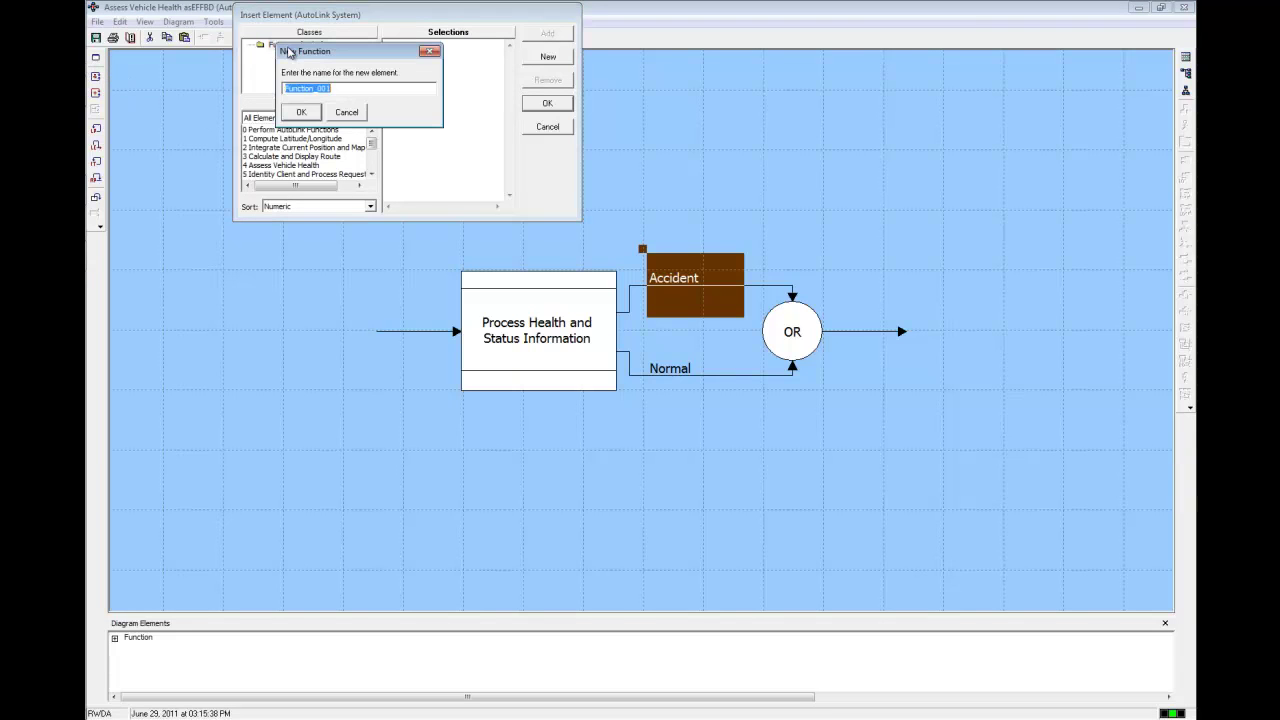
type("Llert C")
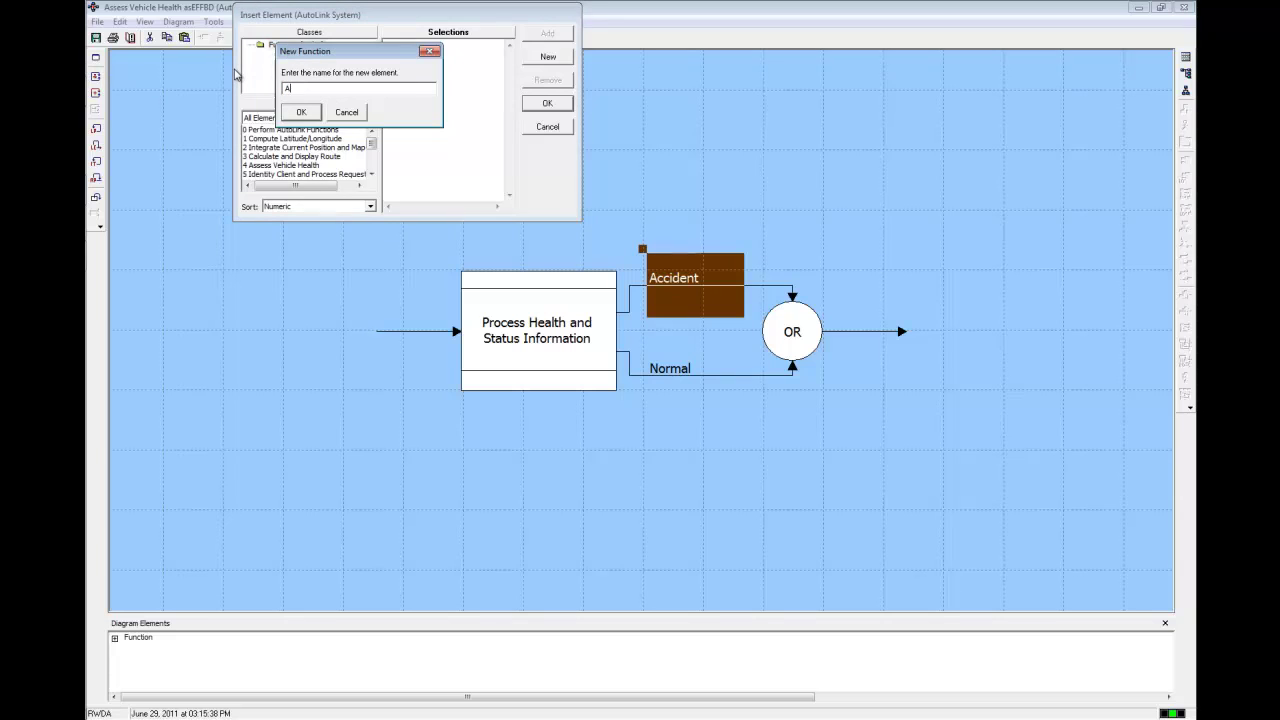
type("ustomer Support")
key("Return")
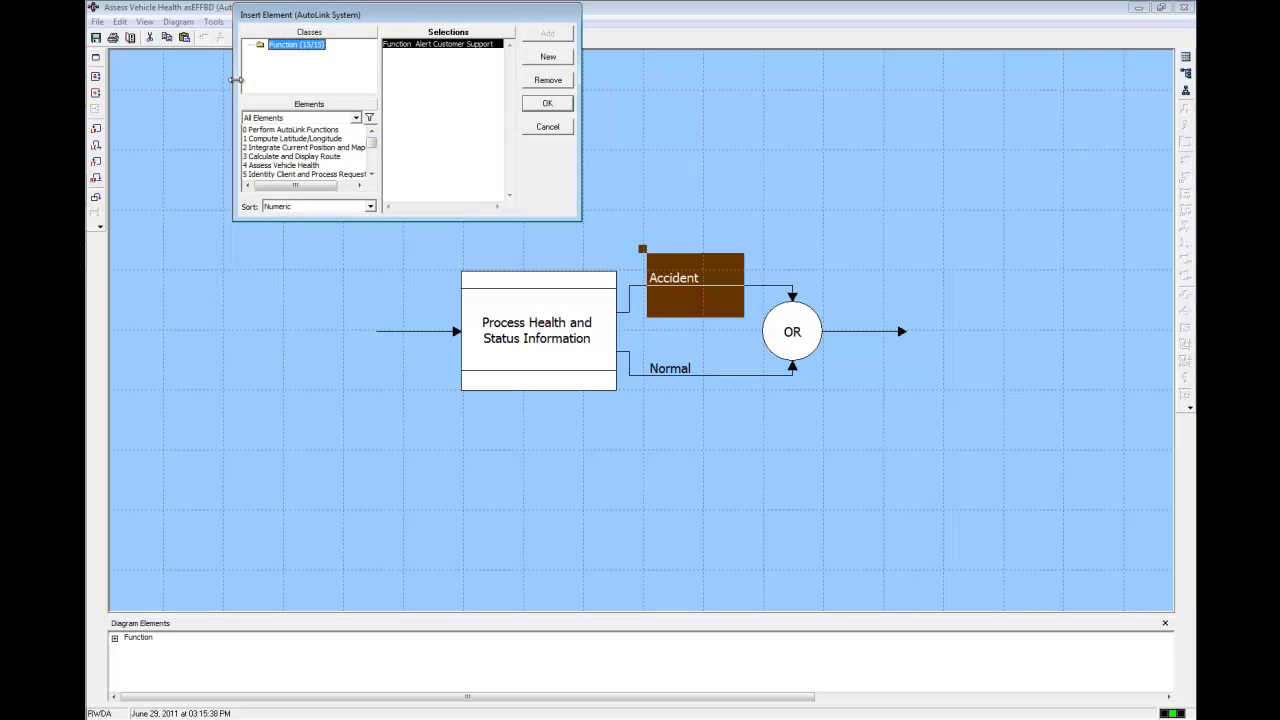
left_click(546, 104)
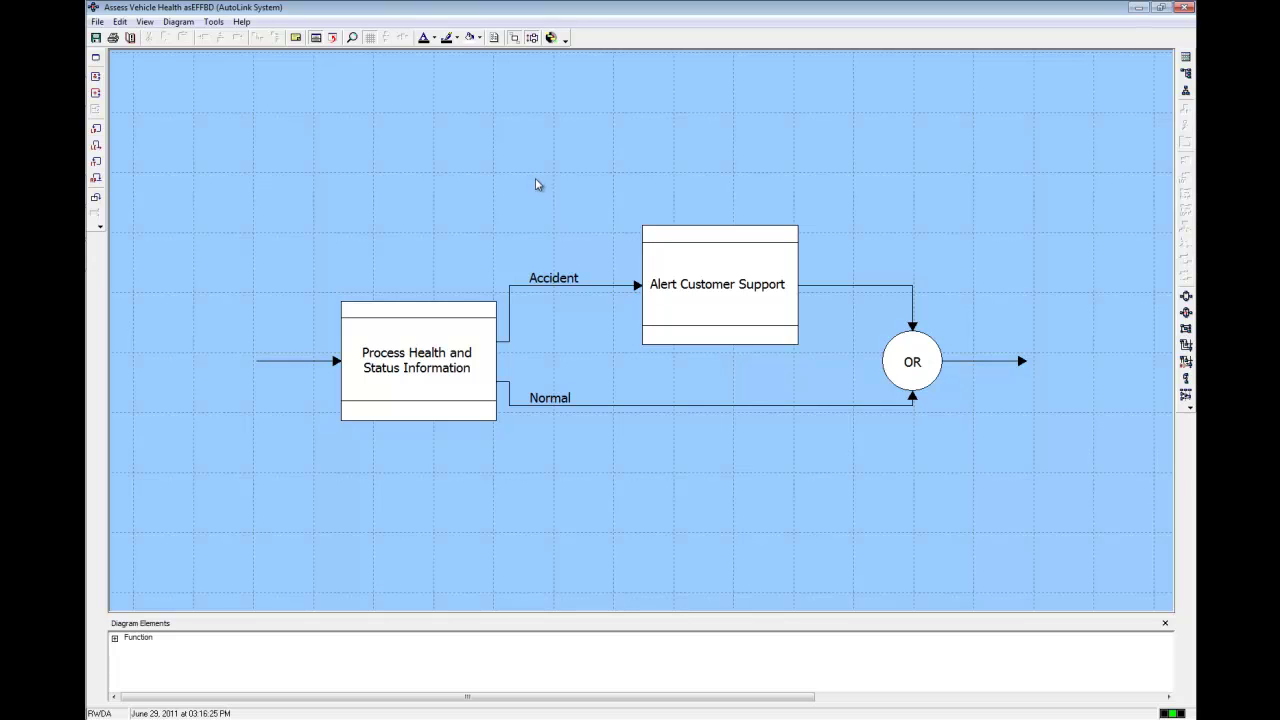
Step: Renumber Assess Vehicle Health and its descendants based on the element structure, keeping the suggested starting number
right_click(536, 181)
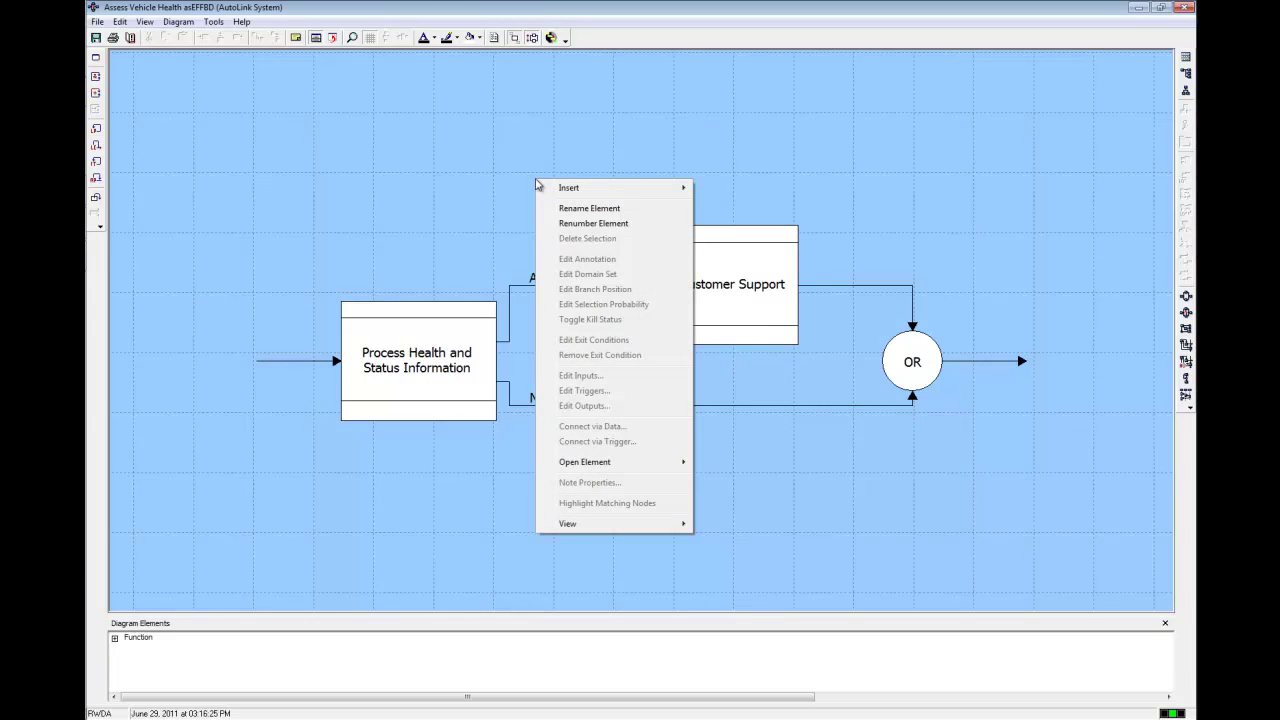
left_click(592, 224)
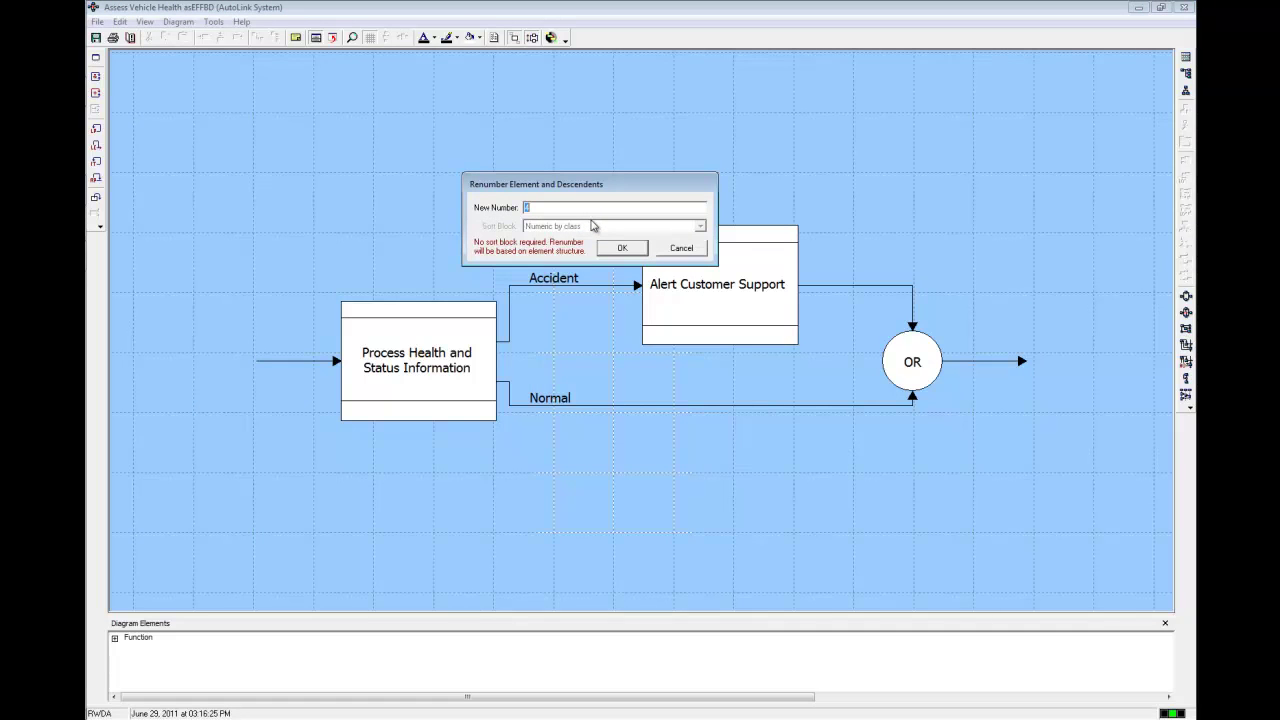
left_click(619, 249)
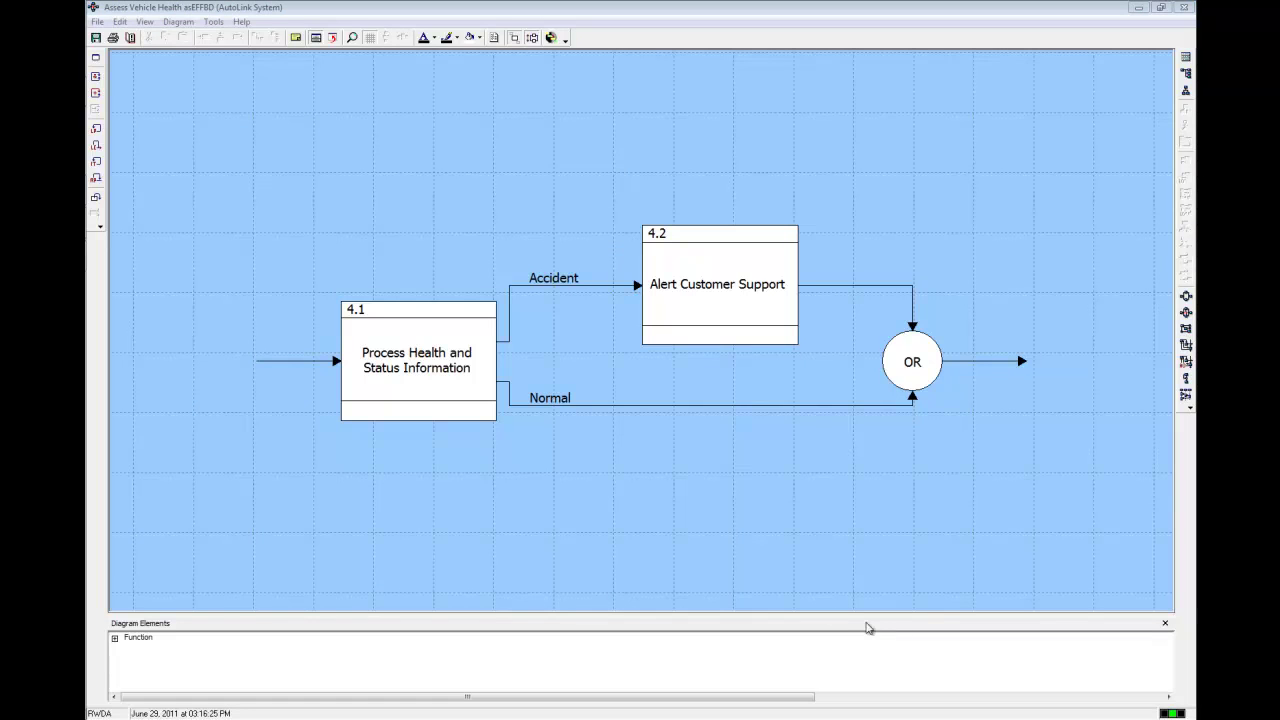
Step: Assign the existing Health and Status item as a trigger of the Process Health and Status Information function
key("ctrl+a")
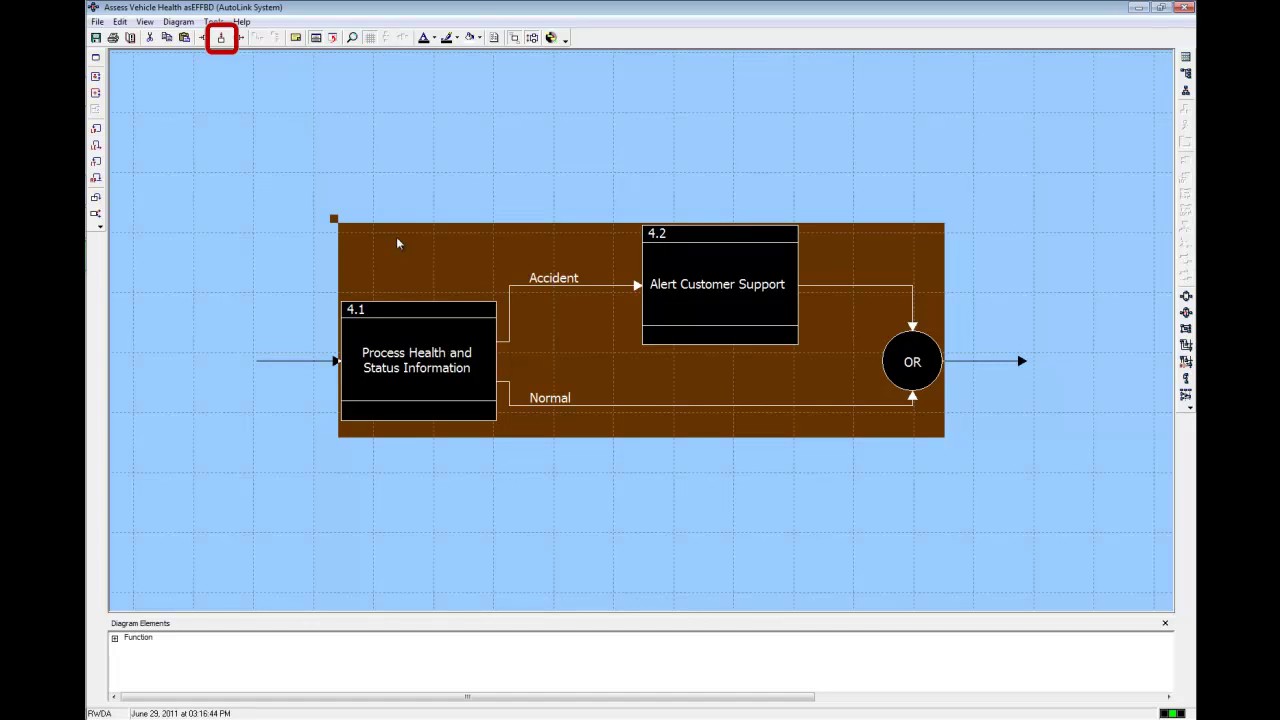
left_click(221, 38)
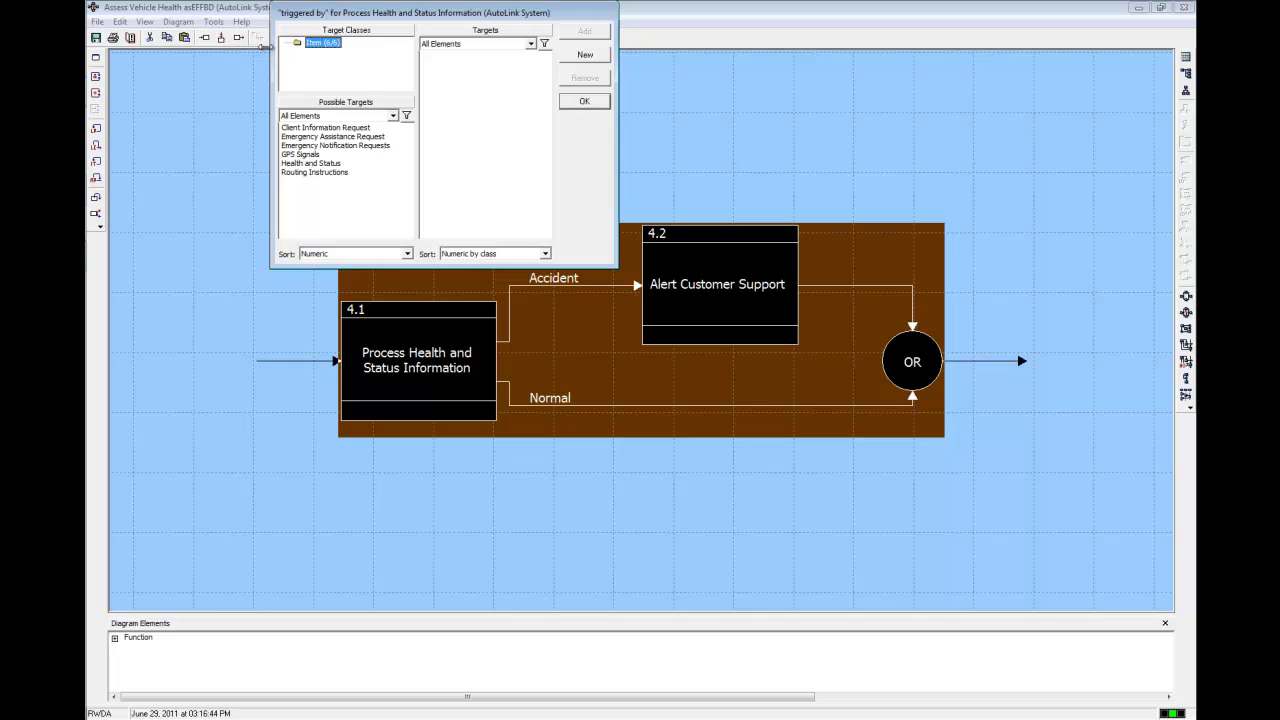
double_click(335, 164)
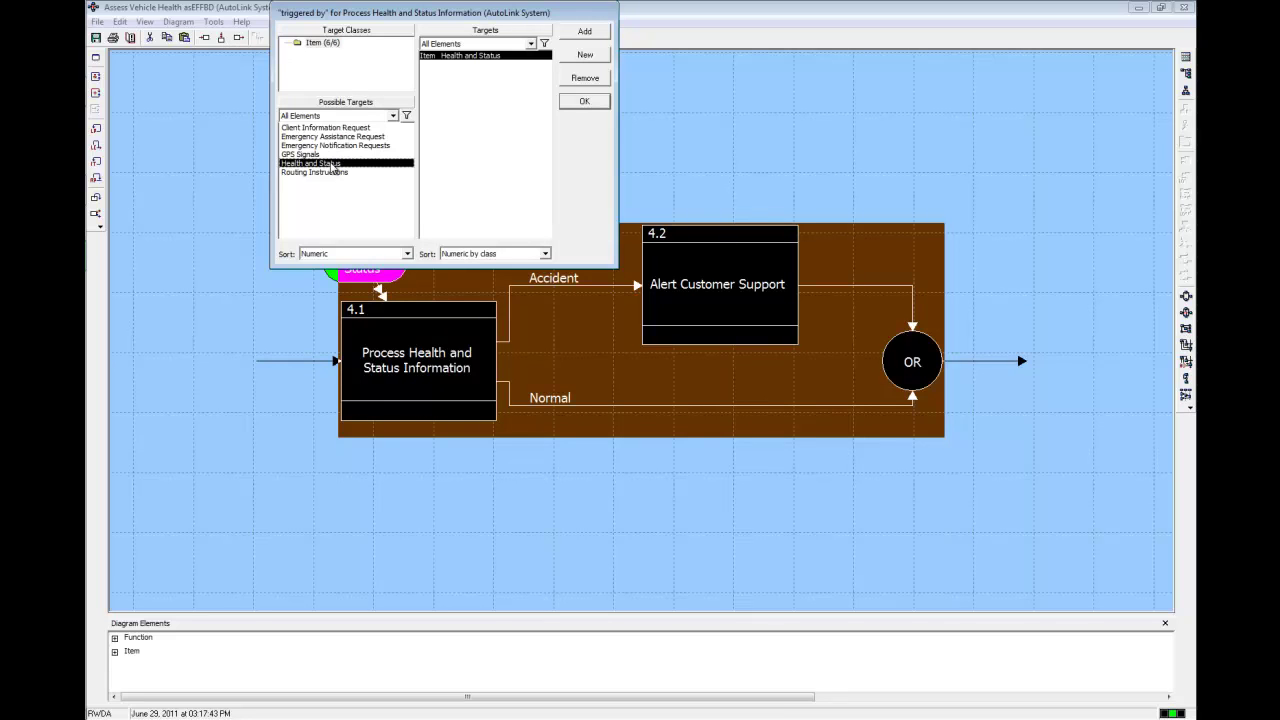
left_click(566, 104)
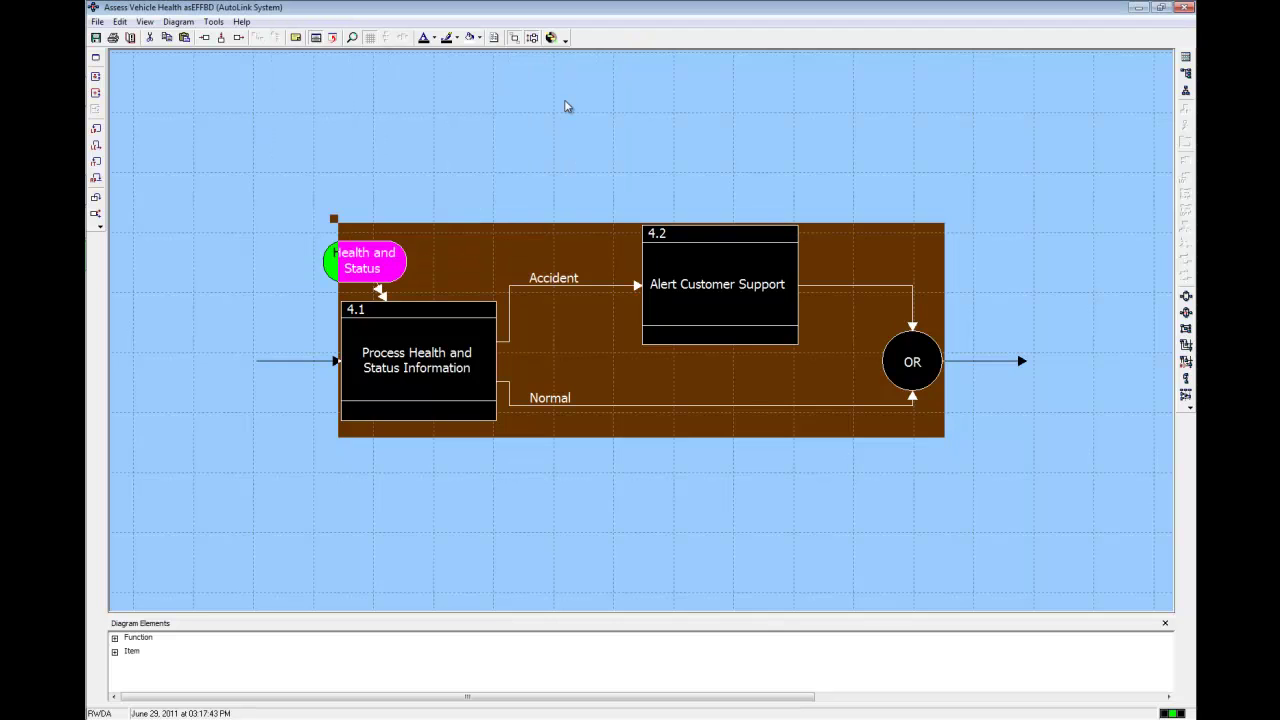
Step: Assign Emergency Notification Requests as an output of Alert Customer Support, and close the Assess Vehicle Health diagram window
left_click(736, 285)
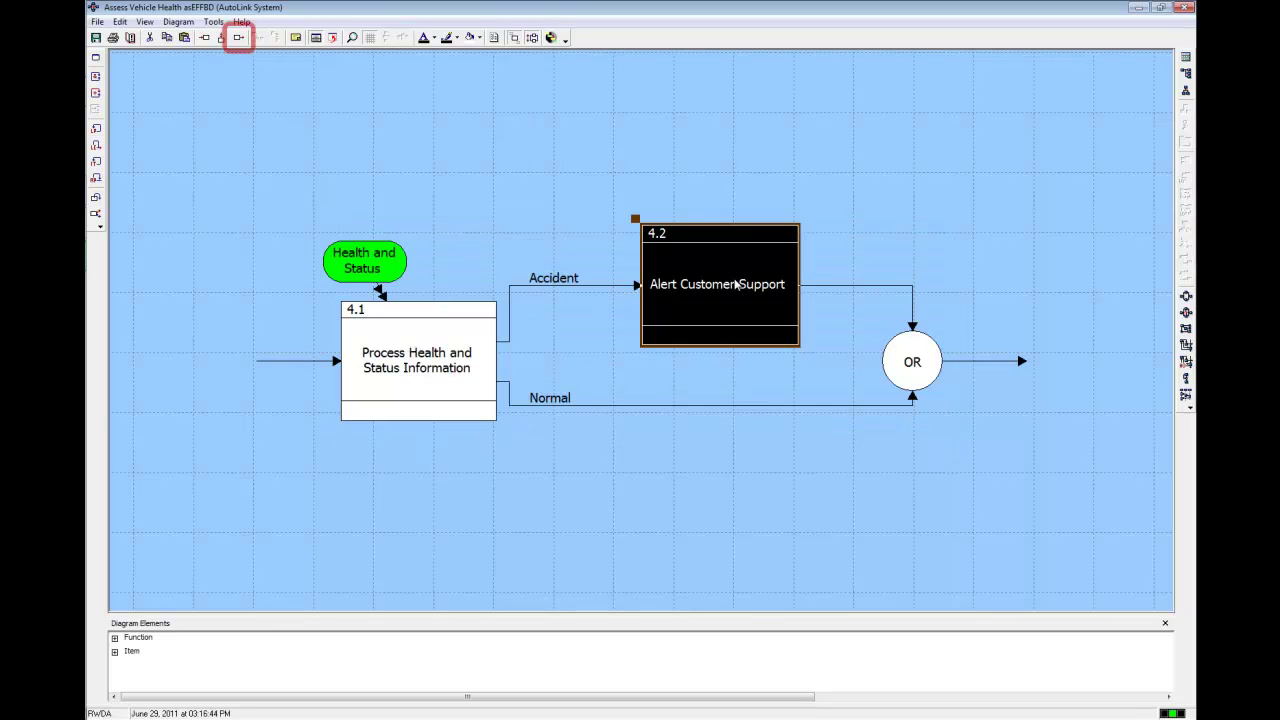
left_click(240, 38)
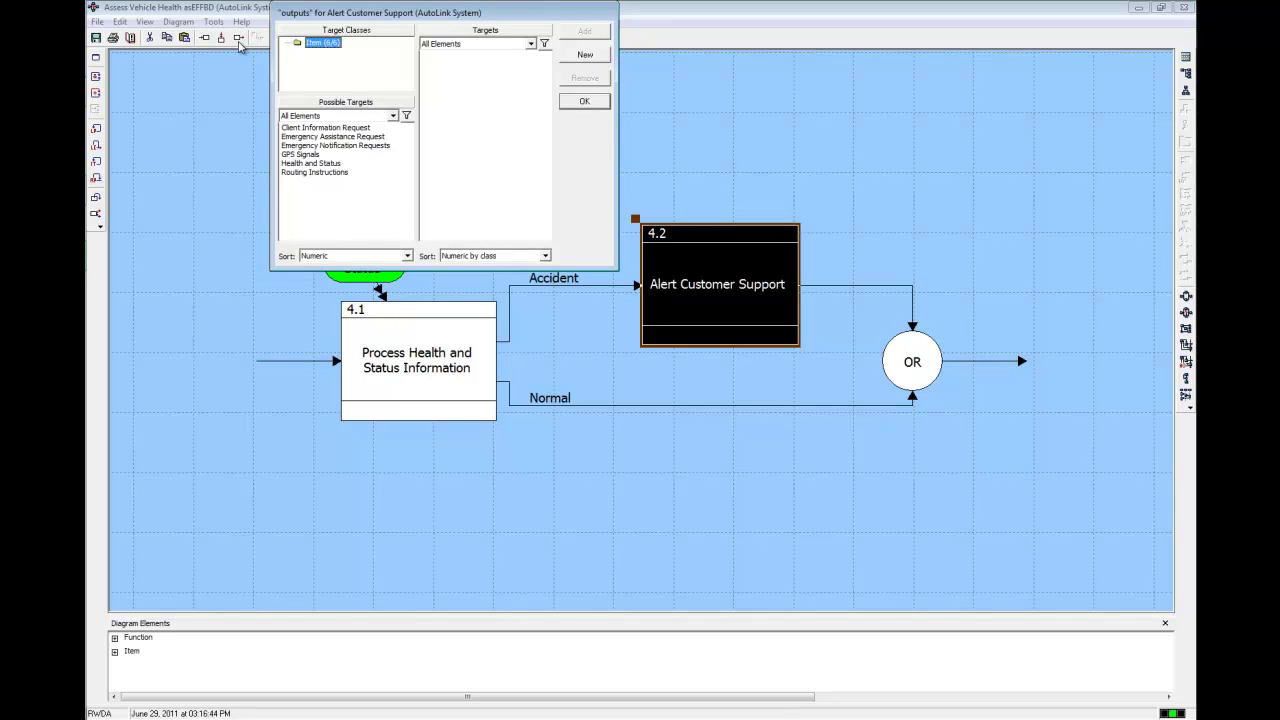
left_click(318, 146)
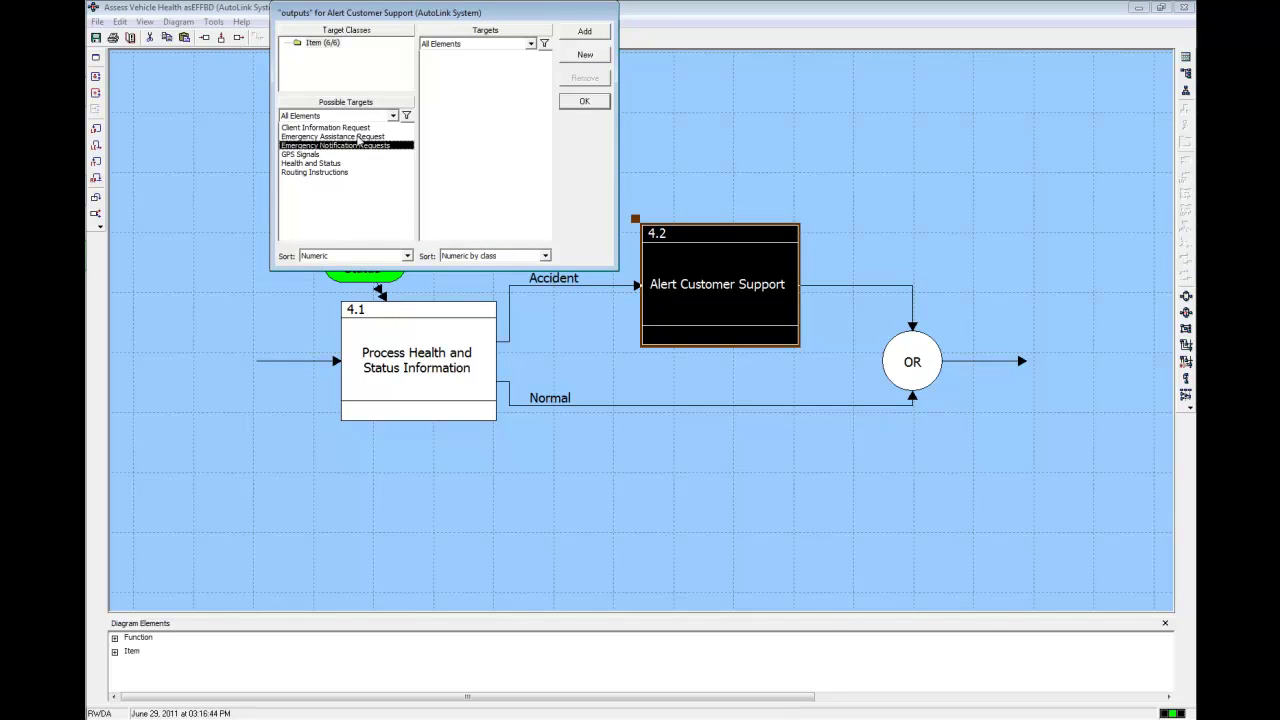
double_click(362, 146)
left_click(576, 104)
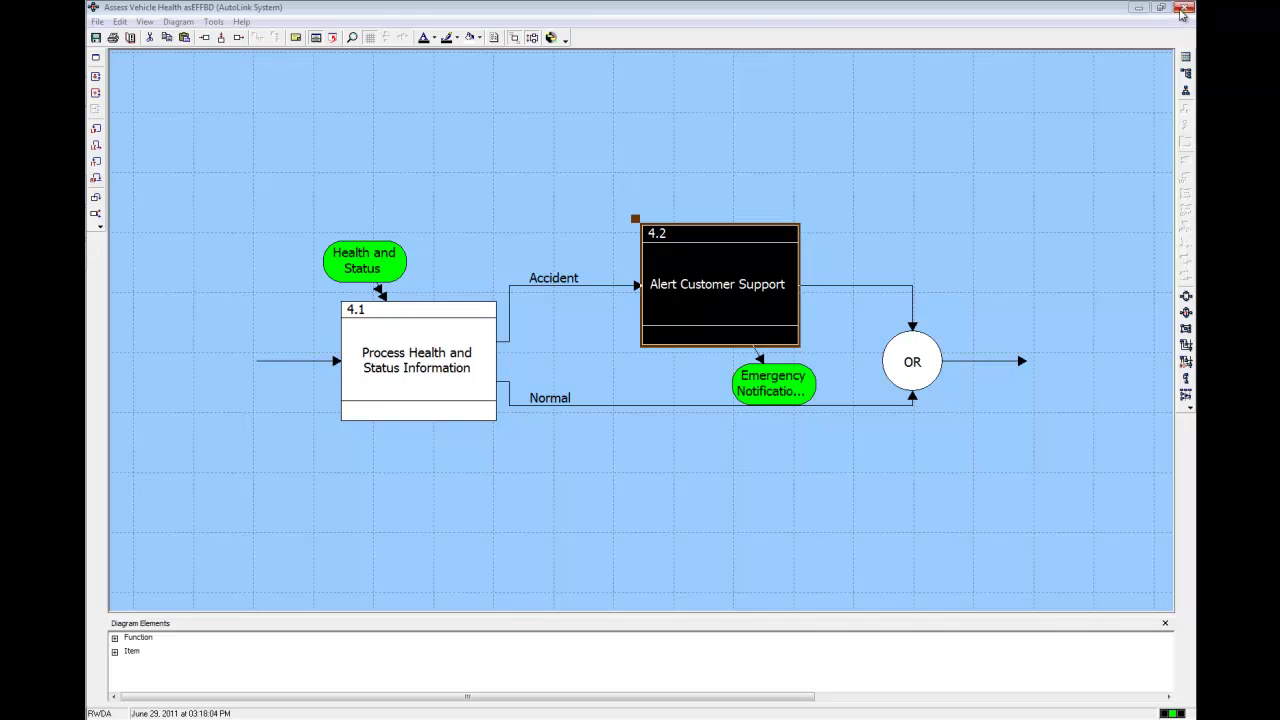
left_click(1181, 12)
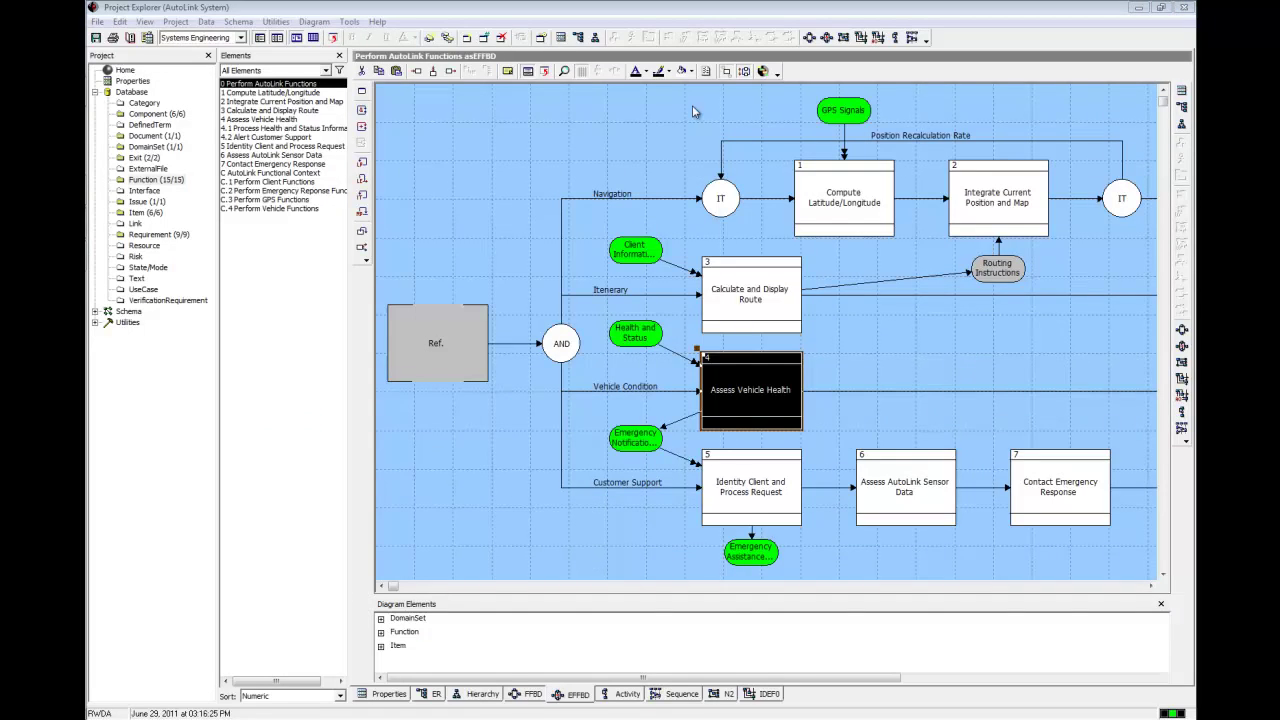
Step: Make the ORD.1.1 Impact Detection requirement the basis of functions 4.1 Process Health and Status Information and 4.2 Alert Customer Support
left_click(176, 235)
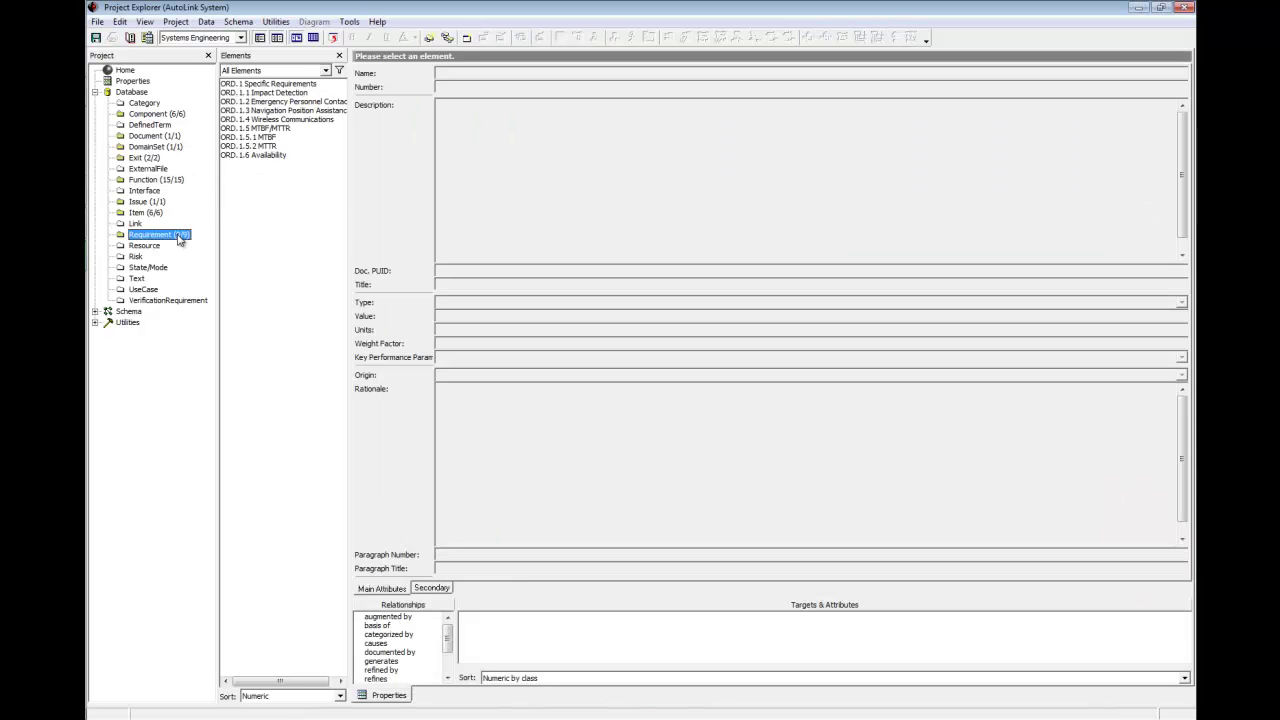
left_click(243, 94)
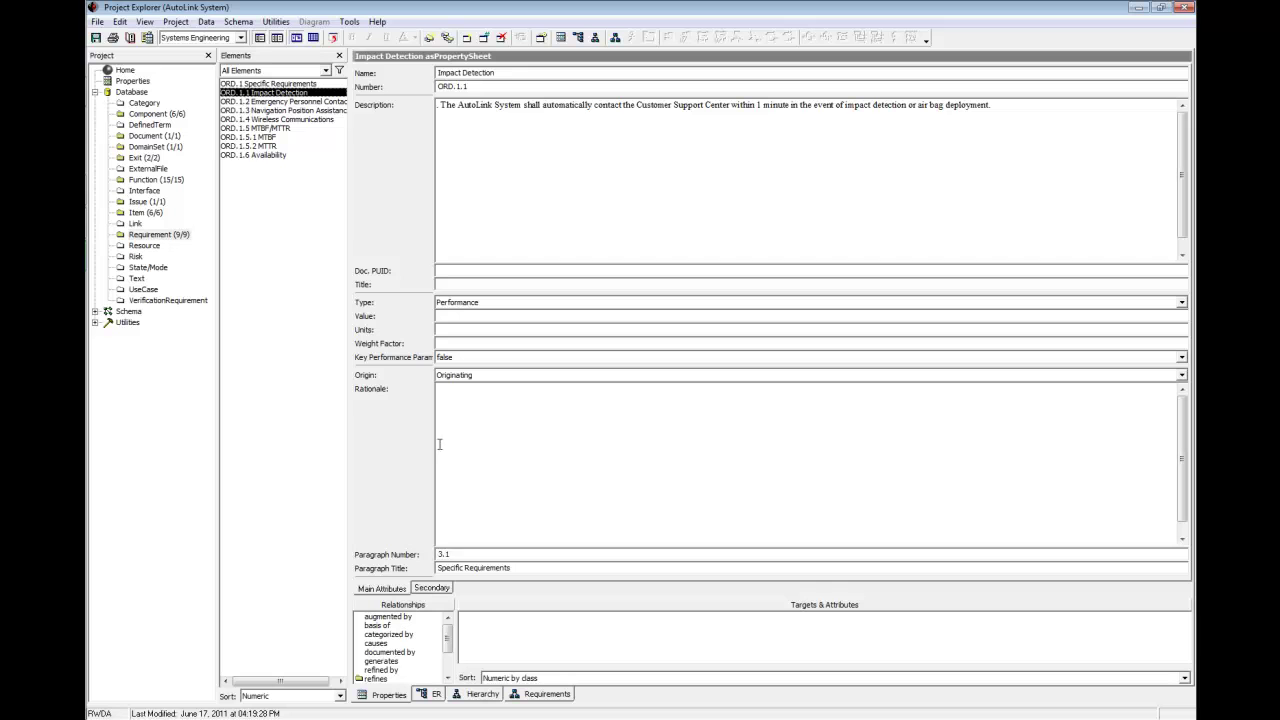
double_click(392, 627)
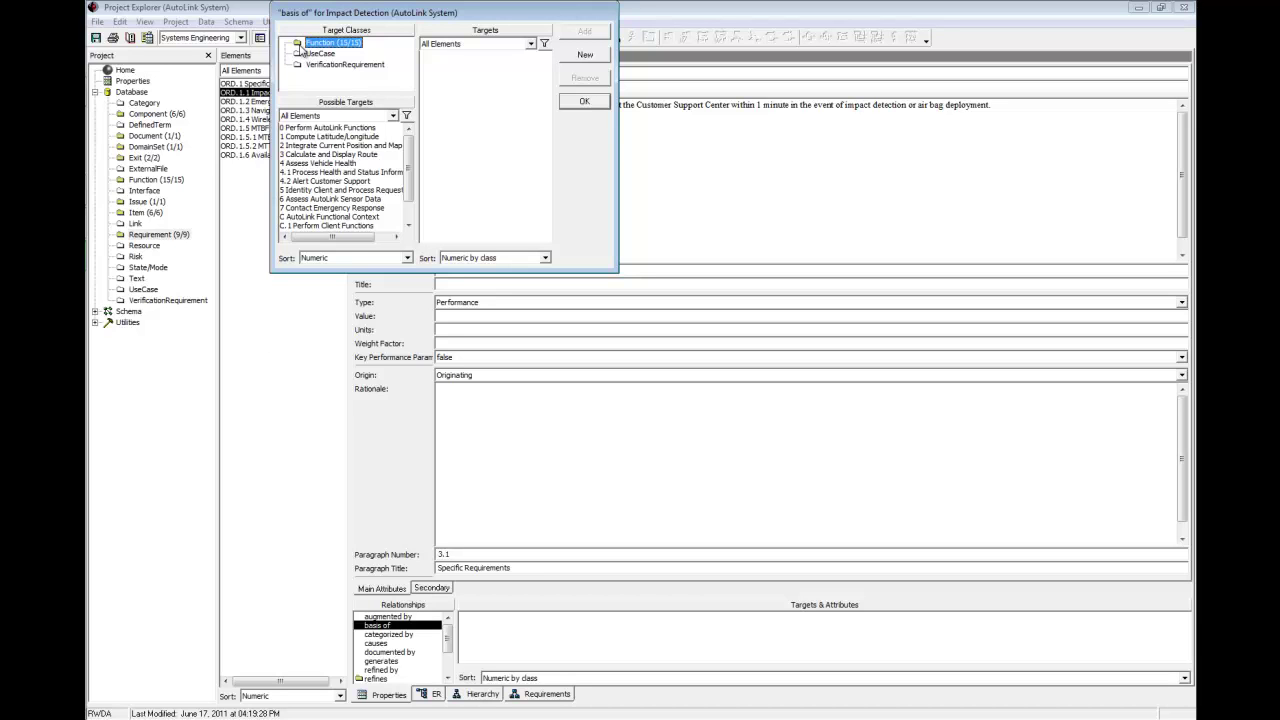
double_click(384, 174)
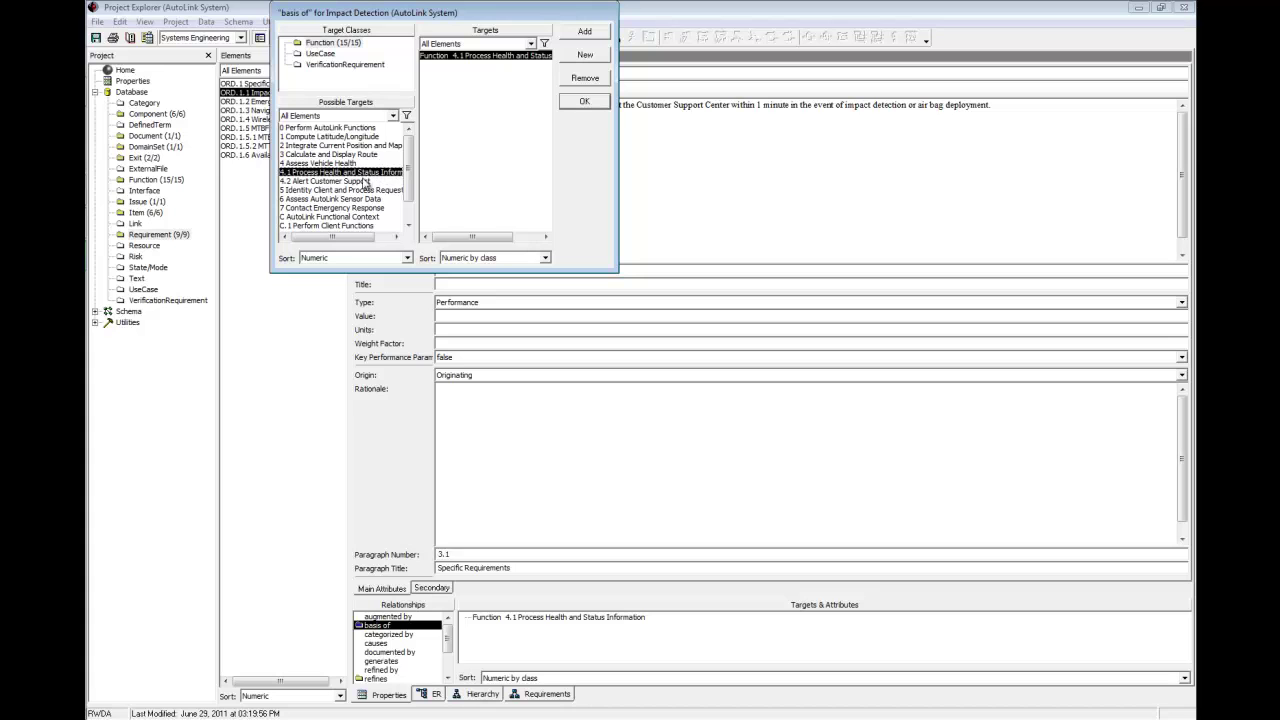
left_click_drag(362, 181, 464, 127)
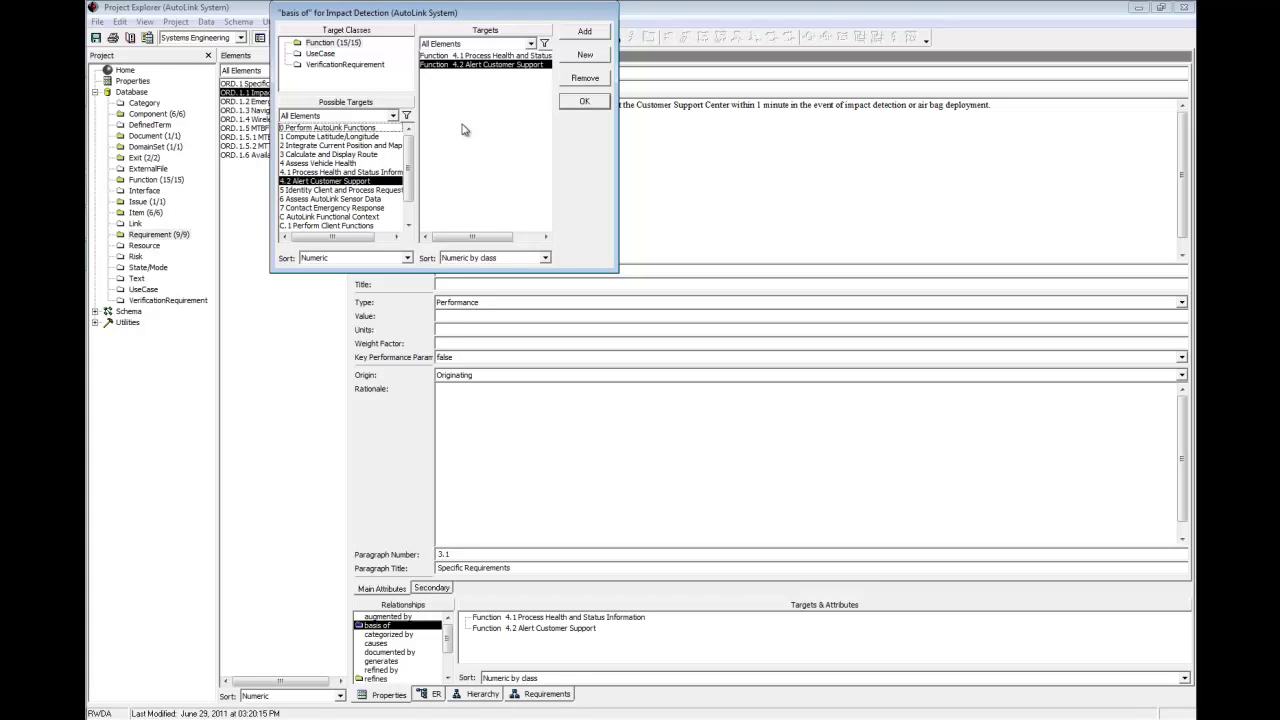
left_click(585, 102)
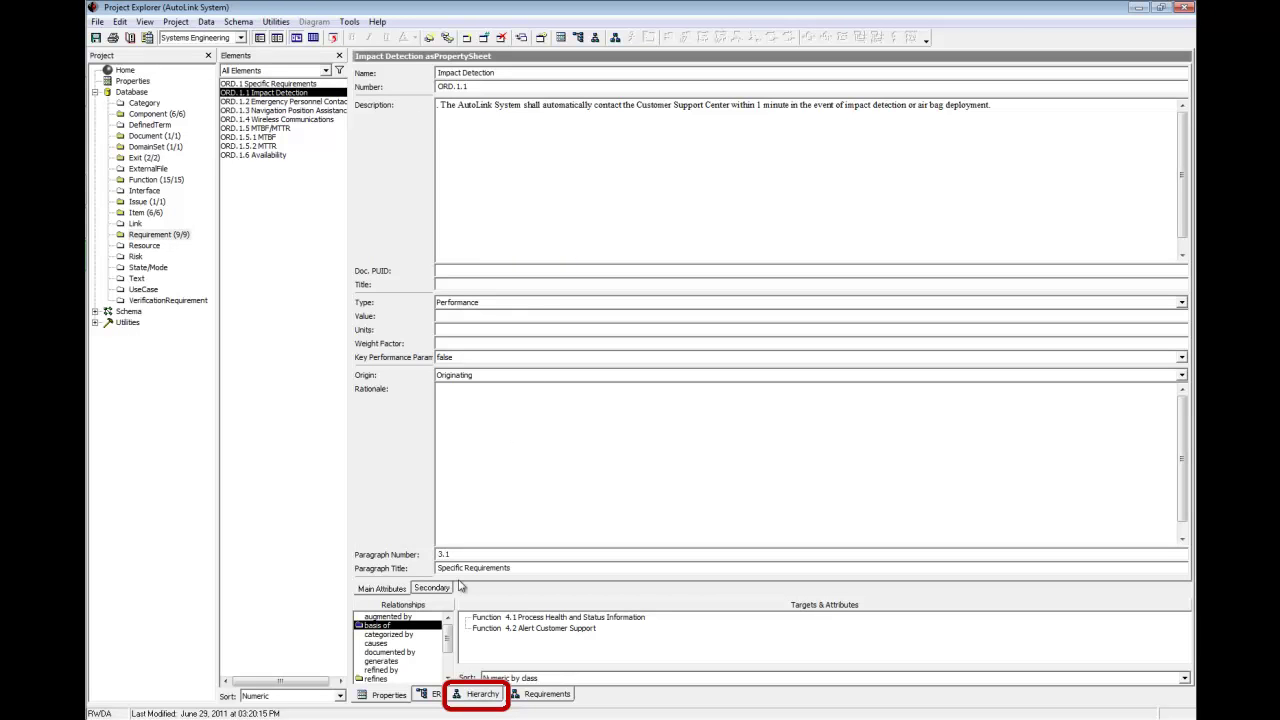
Step: View the traceability hierarchy of the Impact Detection requirement, and return to its properties
left_click(483, 692)
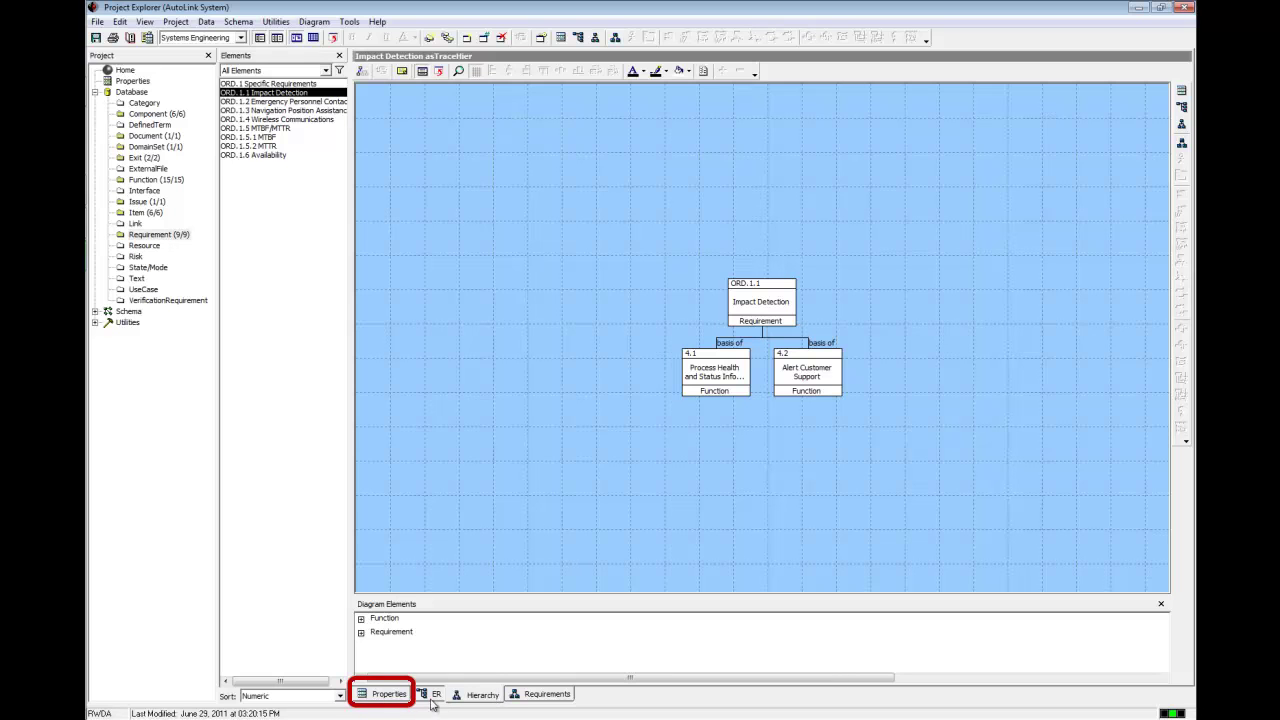
left_click(400, 697)
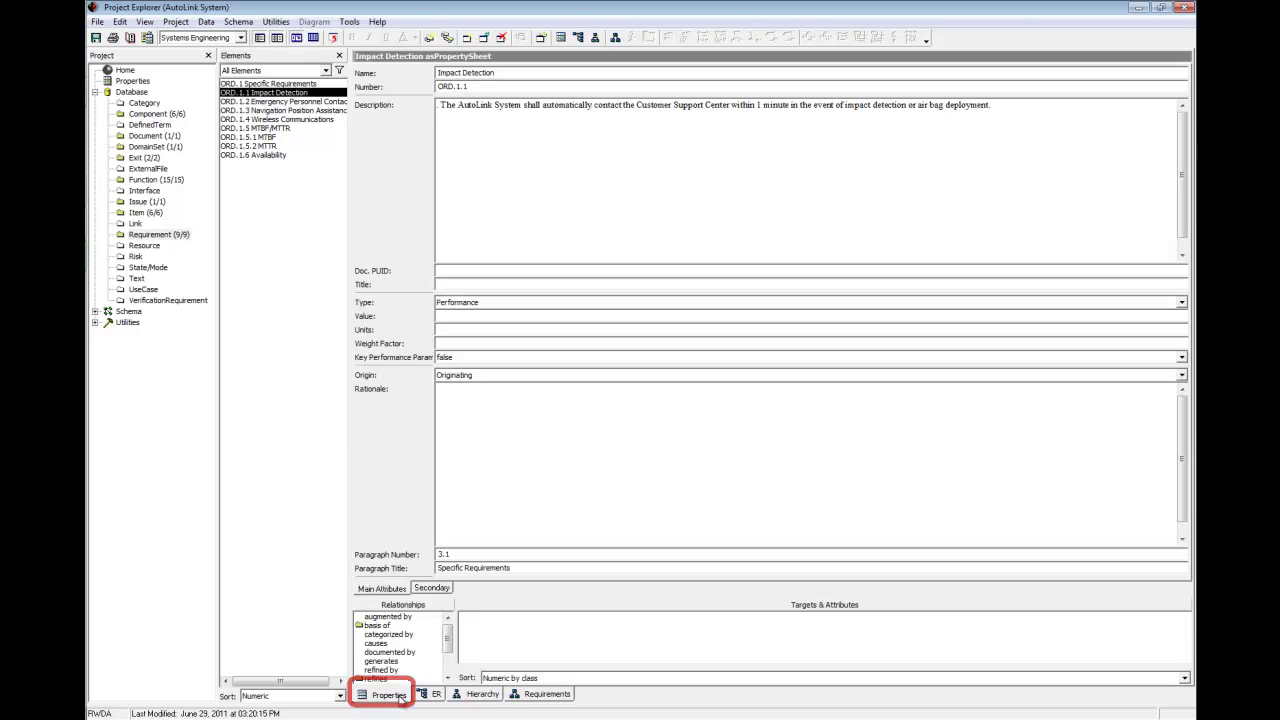